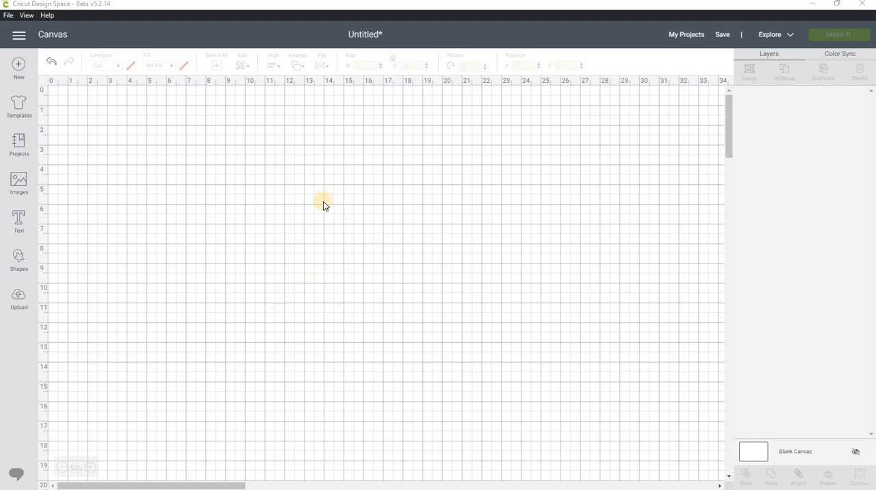
key(alt+Tab)
key(alt+Tab)
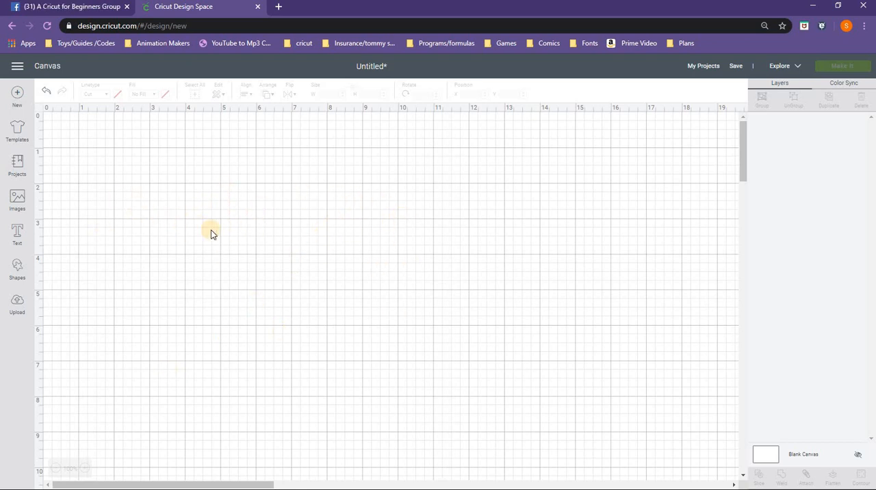
key(alt+Tab)
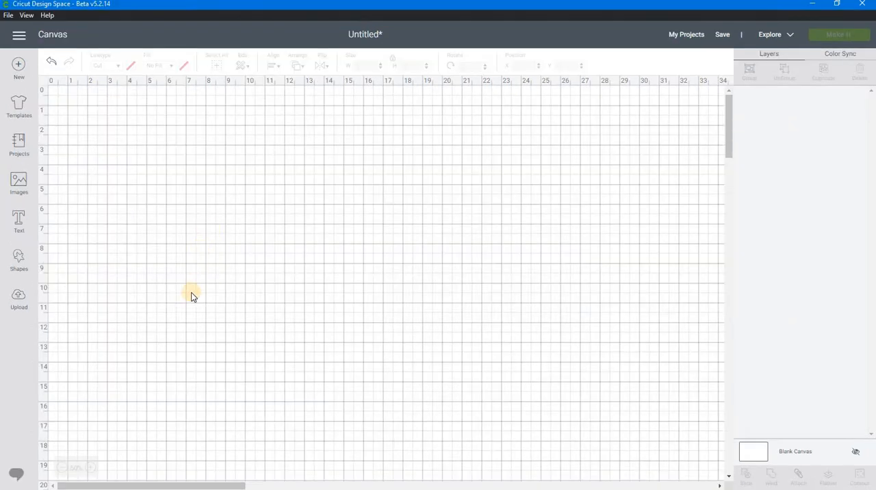
Add a text object with the letter "M" and set its font to Afterglow.
click(16, 223)
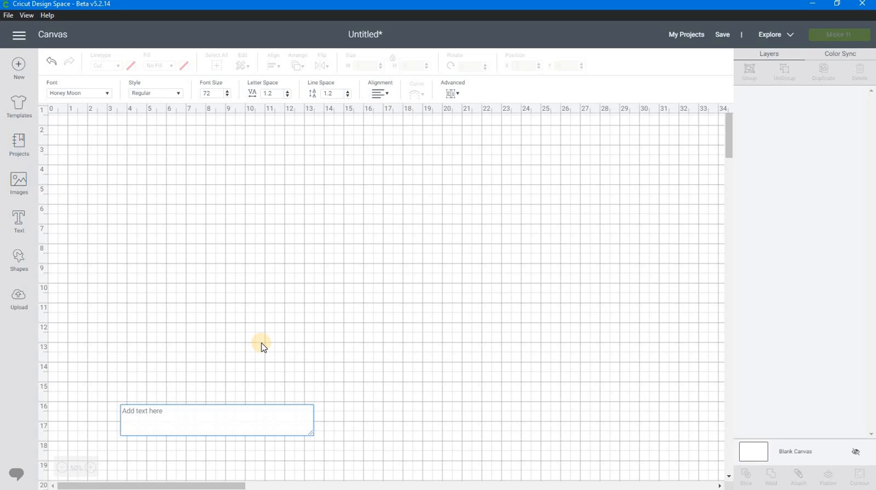
text(M)
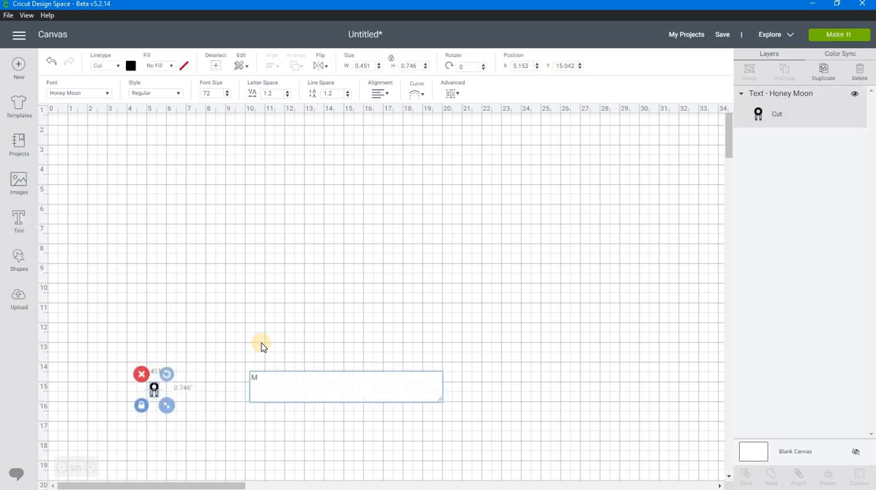
click(98, 93)
drag(606, 67, 575, 71)
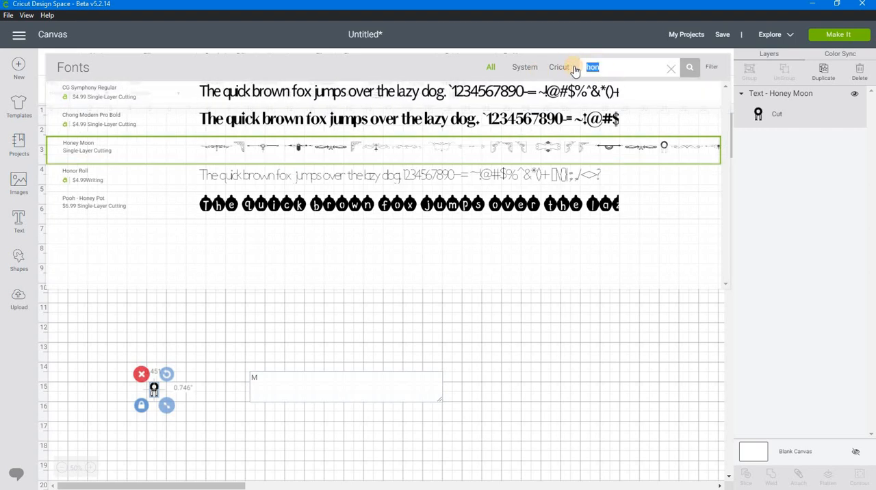
text(aft)
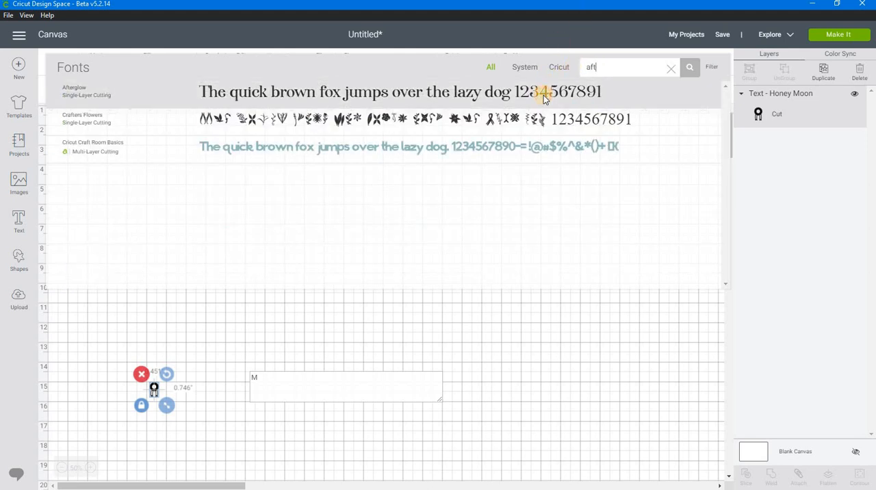
click(544, 94)
Enlarge the letter M proportionally to about 17.5 × 14.2 inches and place it near the canvas's upper middle.
drag(162, 386, 486, 424)
drag(320, 311, 267, 242)
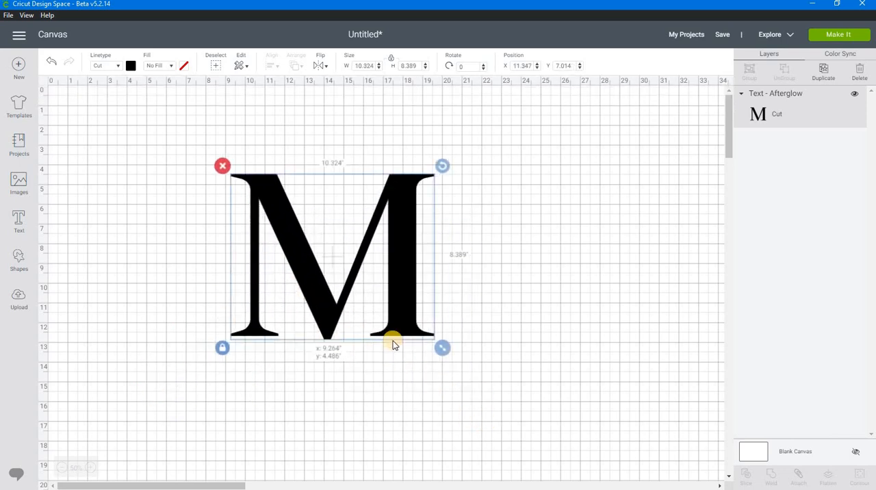
drag(424, 334, 539, 416)
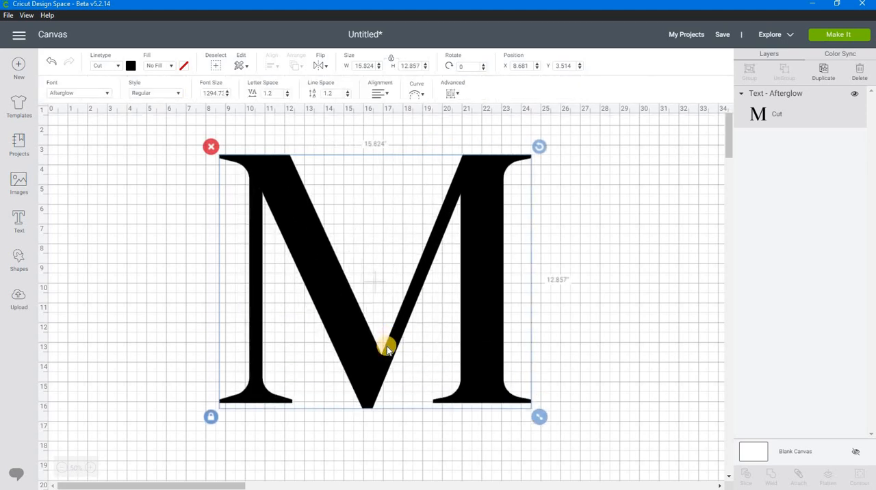
drag(335, 342, 543, 420)
drag(353, 359, 364, 361)
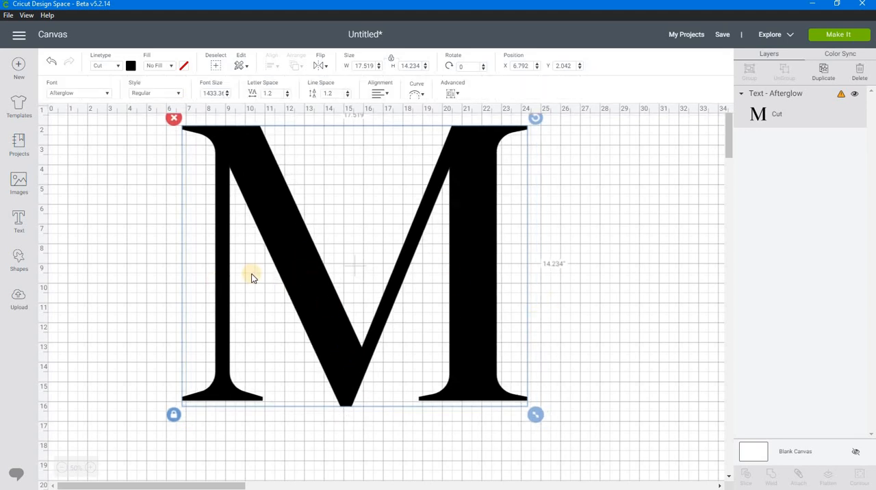
click(121, 261)
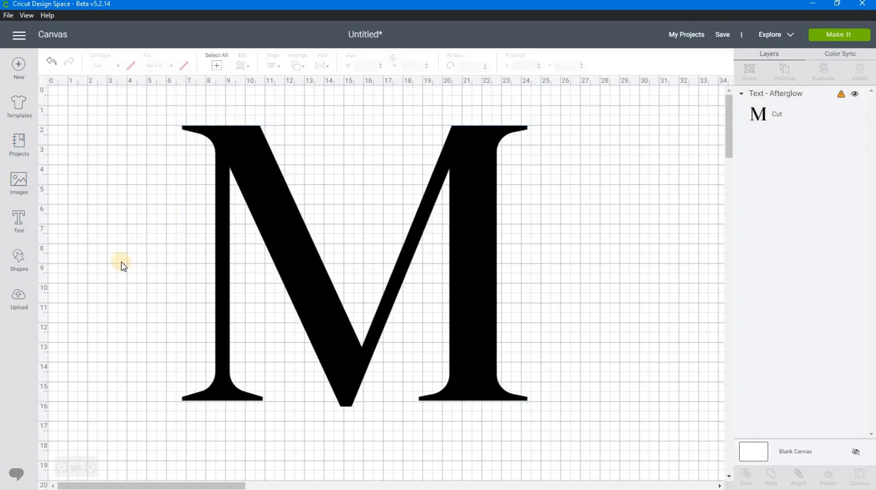
Insert a square, unlock its proportions, stretch it to about 20 × 3.2 inches, and place it across the middle of the M.
click(22, 258)
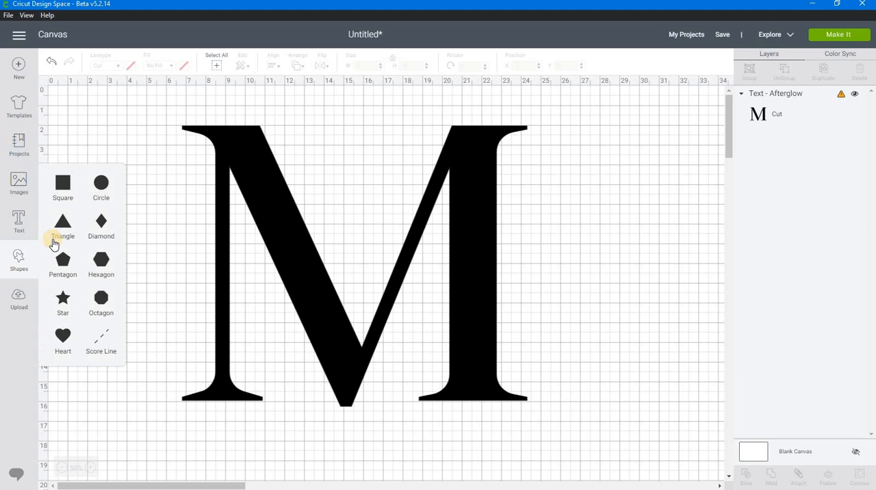
click(63, 189)
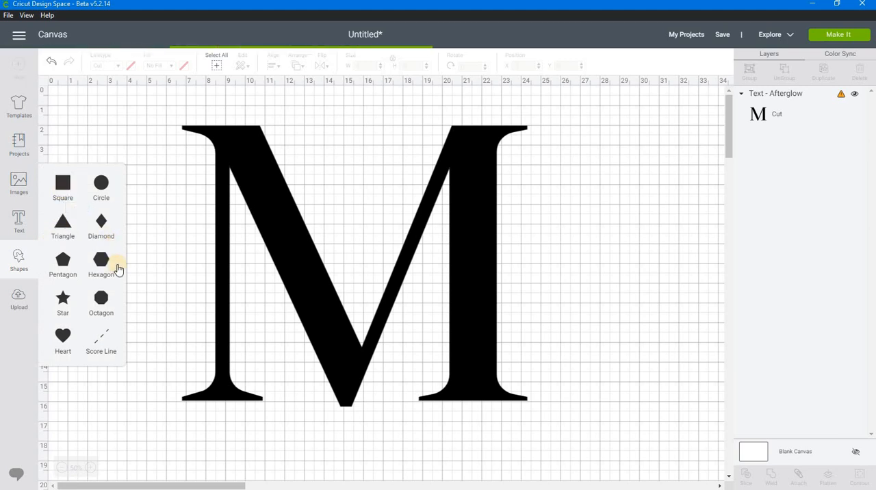
drag(133, 172, 163, 316)
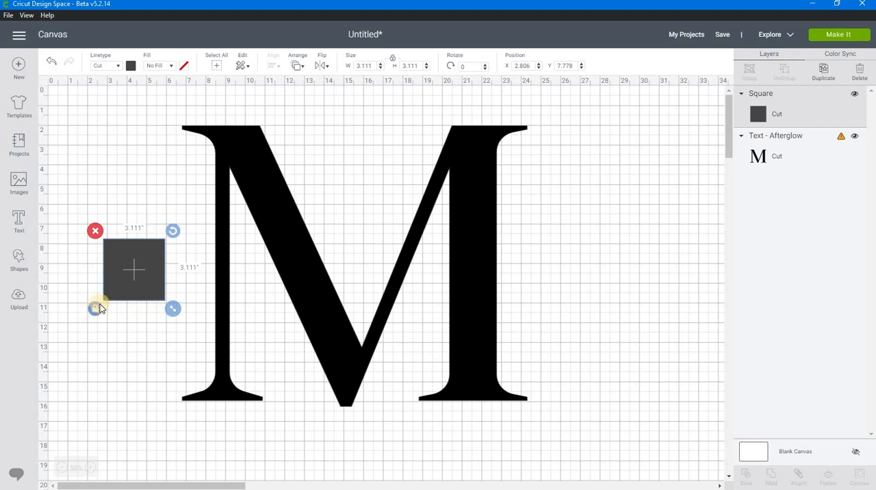
click(94, 308)
drag(171, 299, 505, 309)
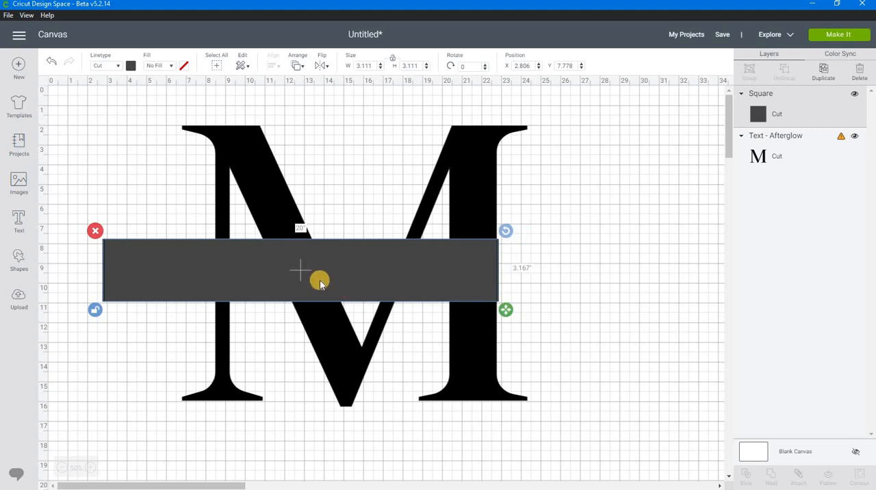
drag(333, 272, 353, 268)
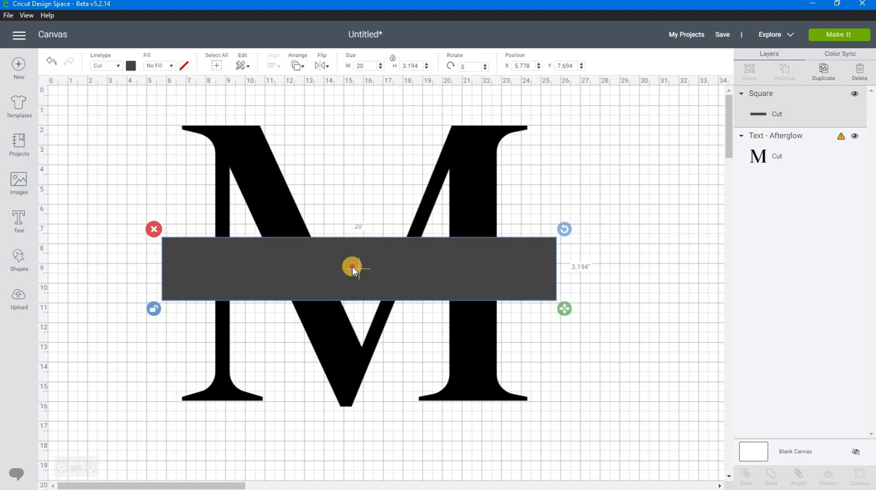
Increase the width of the letter M to about 18 inches, keeping its proportions.
click(279, 191)
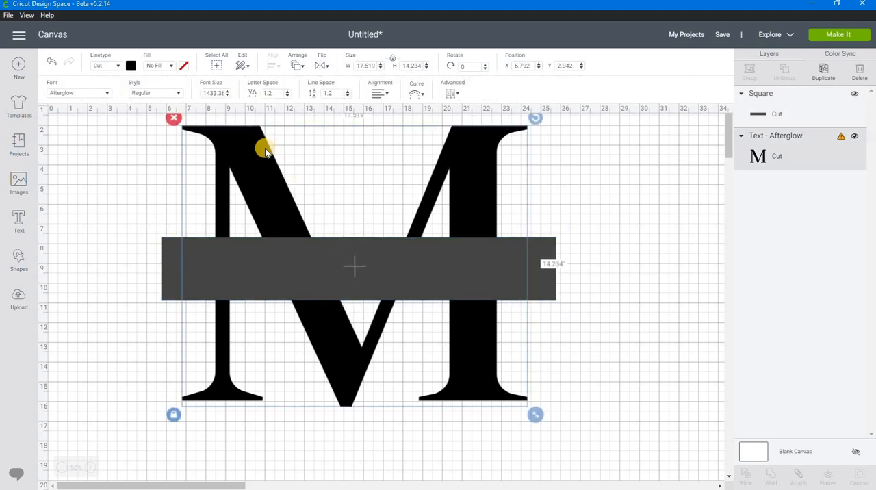
click(382, 63)
click(382, 64)
click(381, 63)
click(382, 64)
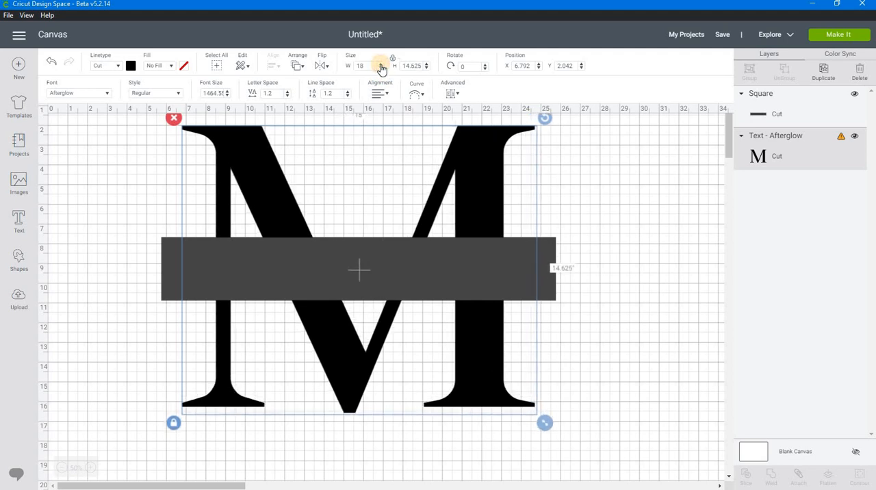
Enlarge the rectangle to about 20.3 × 4.5 inches and reposition it over the middle of the M.
click(366, 274)
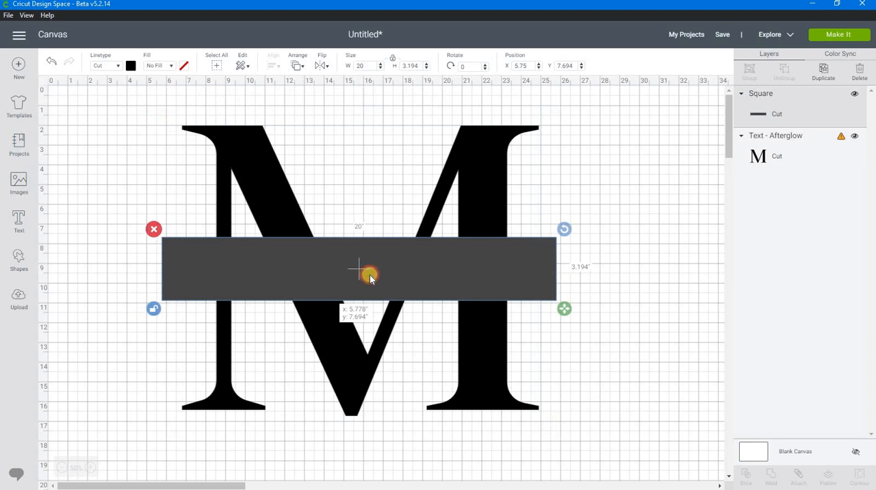
drag(370, 277, 366, 276)
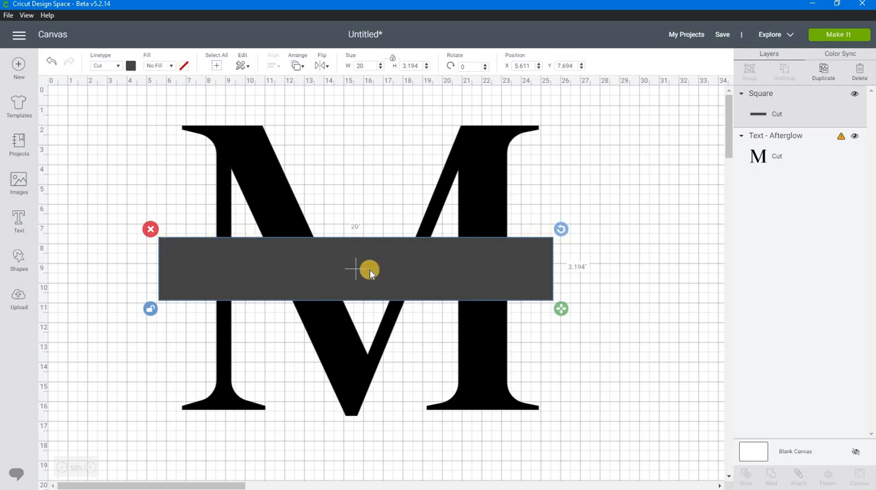
drag(369, 269, 372, 273)
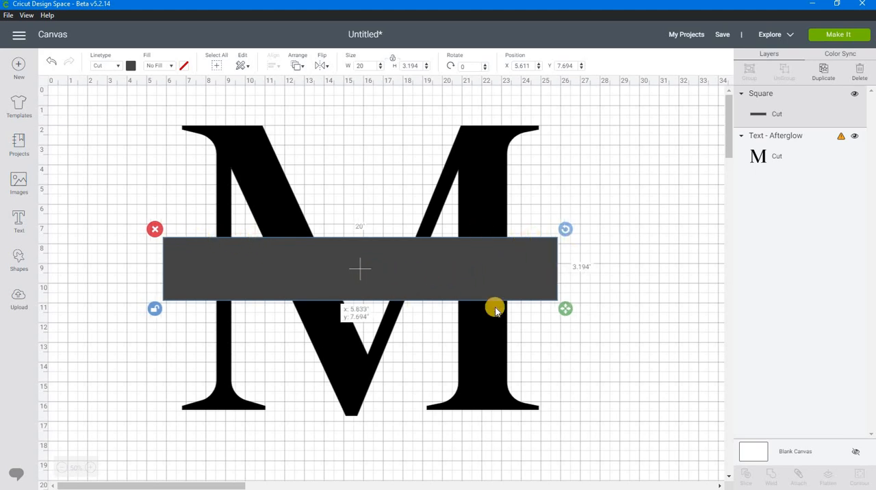
mouse_move(562, 315)
mouse_down()
mouse_move(569, 328)
mouse_move(563, 322)
mouse_up()
mouse_move(332, 283)
mouse_down()
mouse_move(315, 279)
mouse_move(328, 267)
mouse_move(340, 288)
mouse_move(331, 280)
mouse_up()
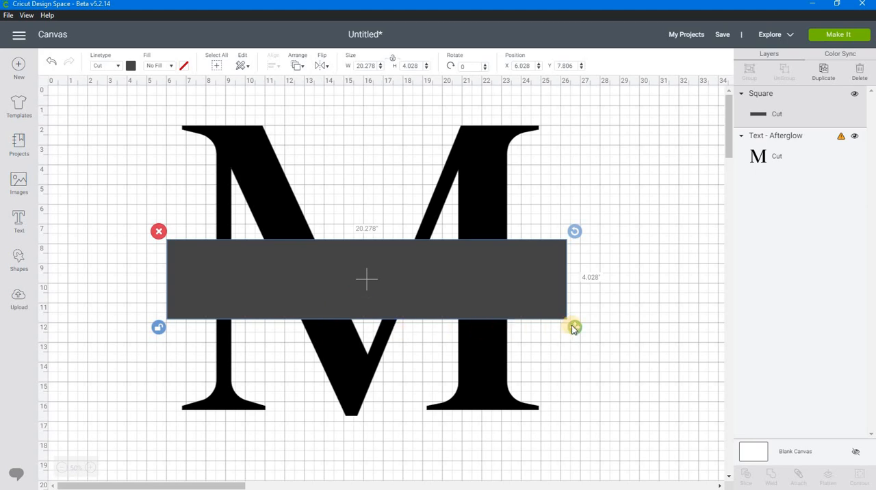
drag(574, 328, 575, 335)
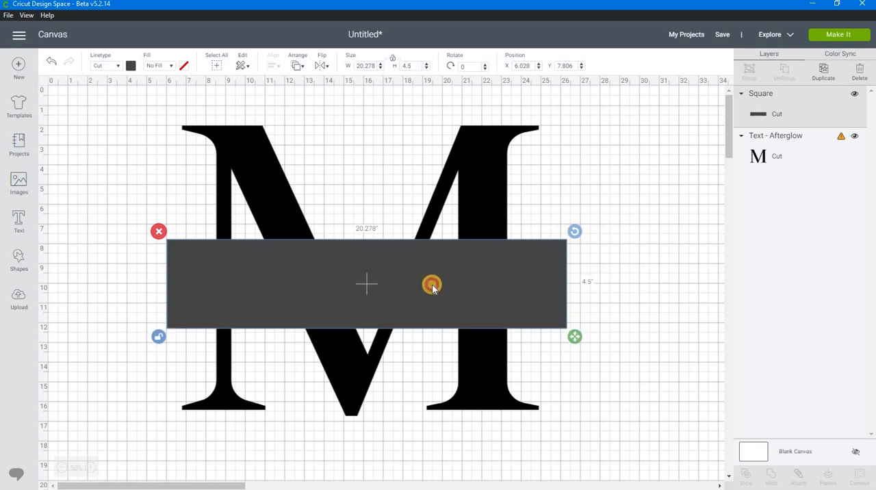
drag(430, 283, 434, 275)
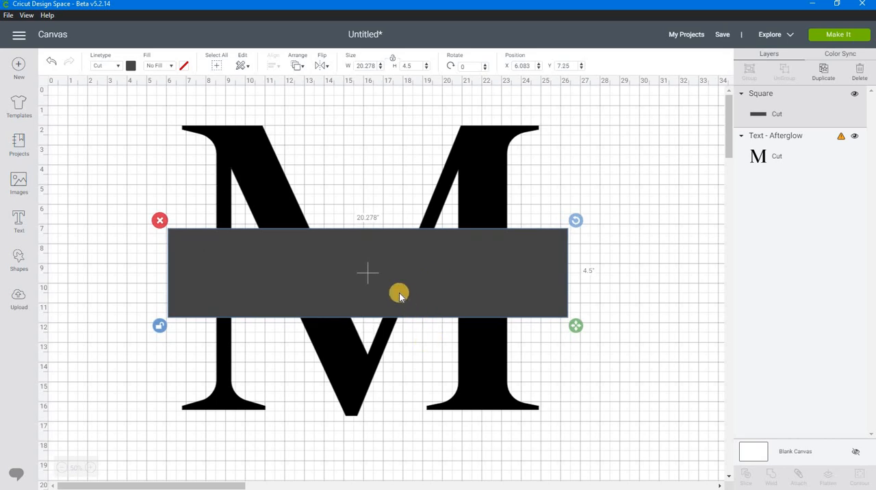
Center the rectangle and the letter M on each other horizontally and vertically.
drag(104, 110, 411, 378)
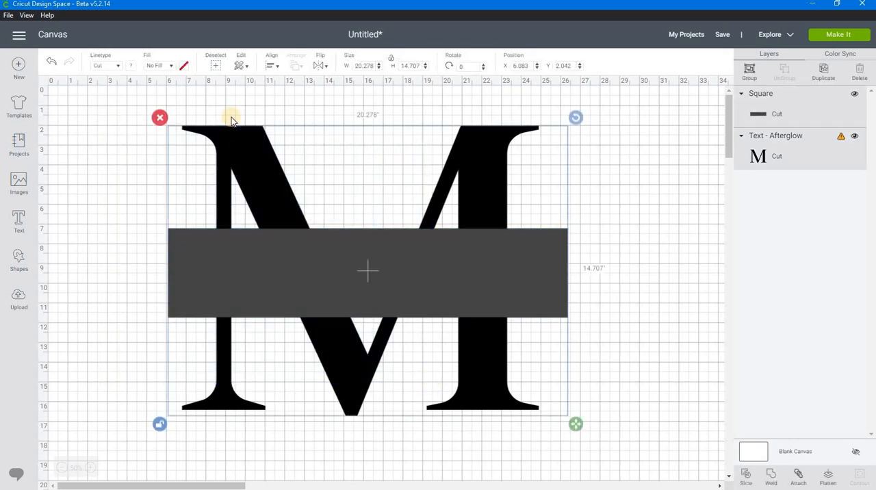
click(274, 67)
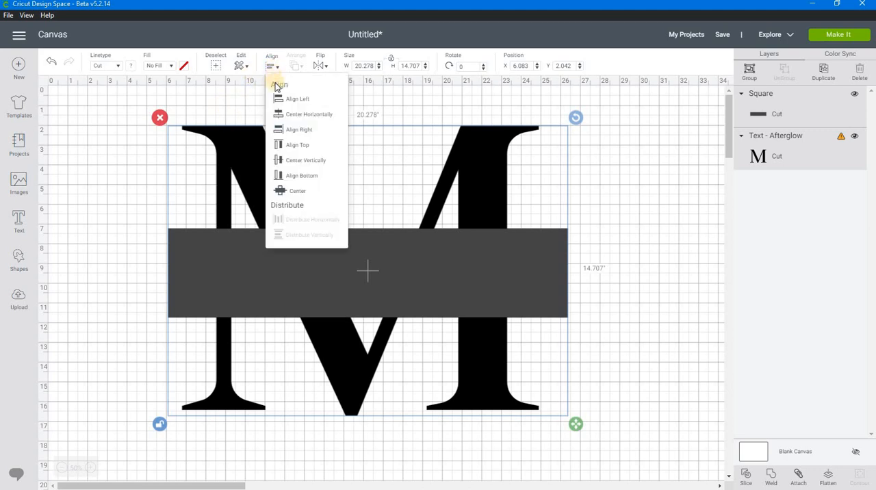
click(295, 115)
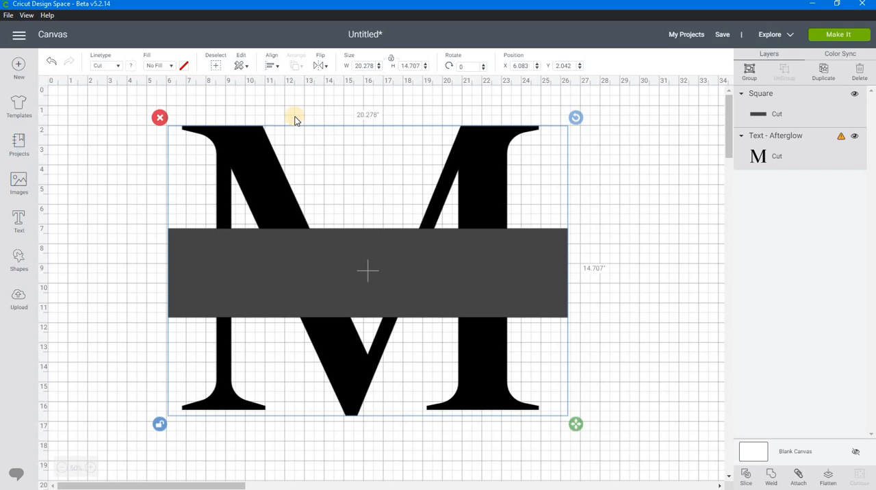
click(274, 67)
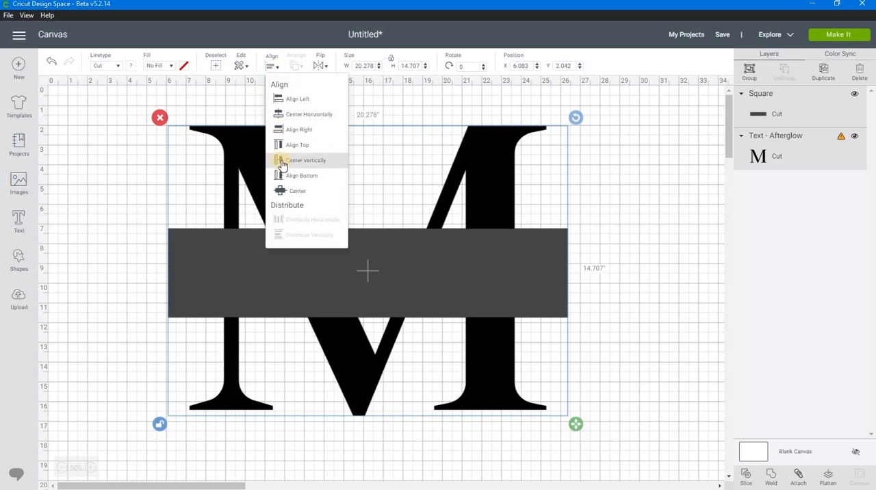
click(282, 163)
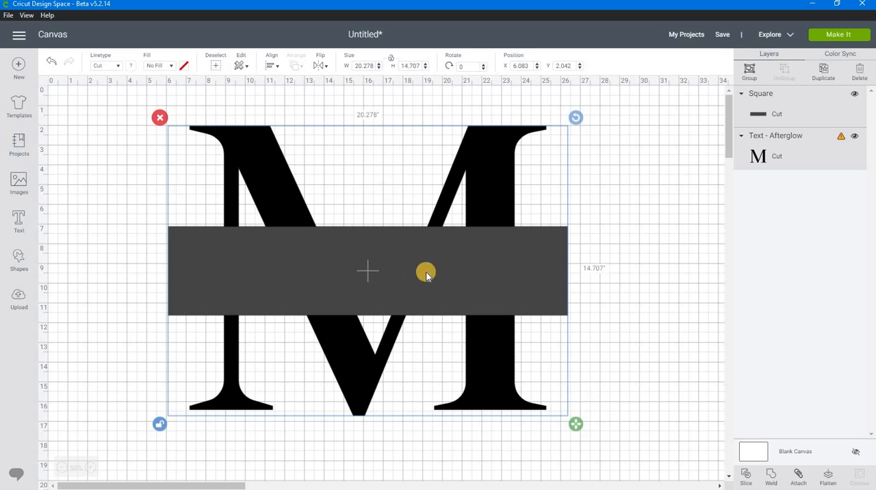
click(586, 237)
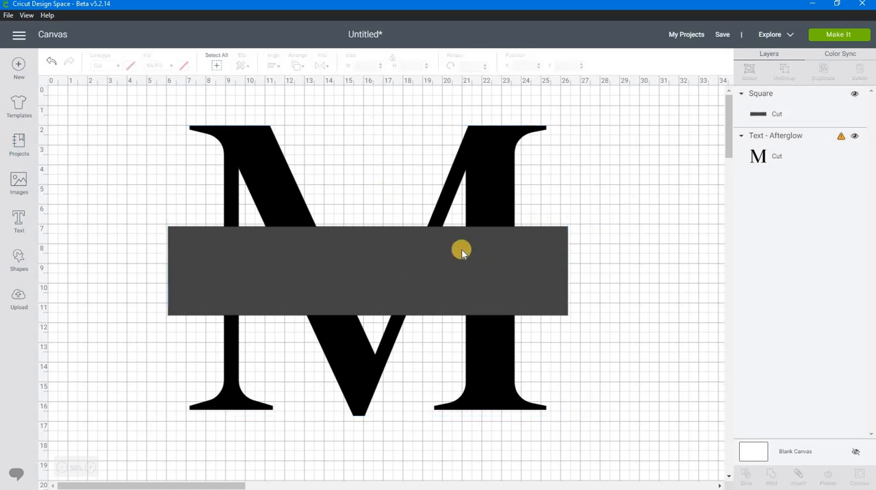
Duplicate the rectangle and change the original rectangle behind the copy to the black material color.
click(356, 265)
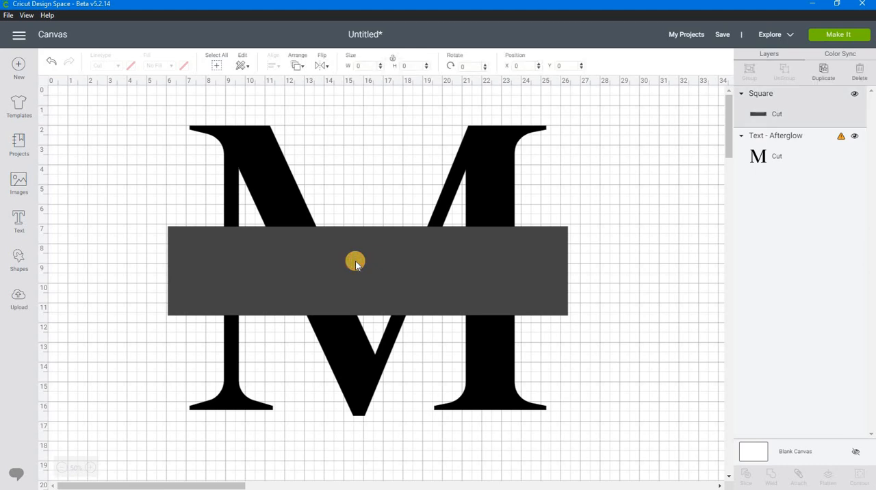
right_click(354, 262)
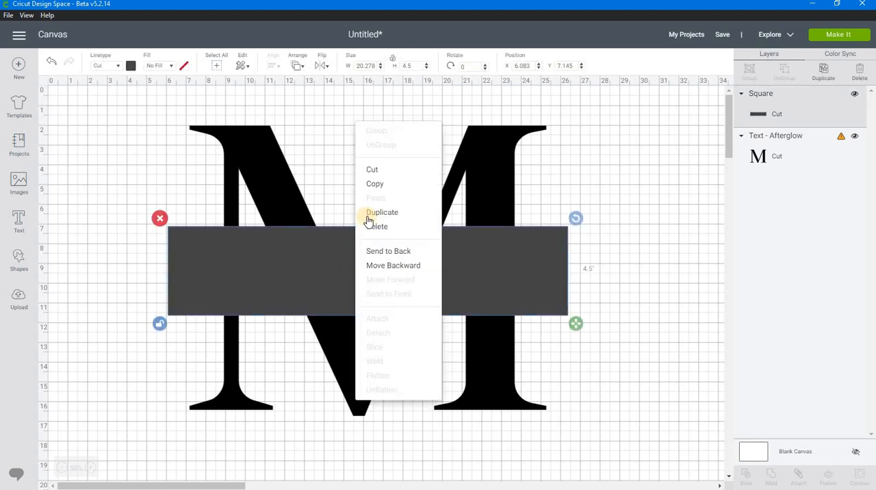
click(382, 212)
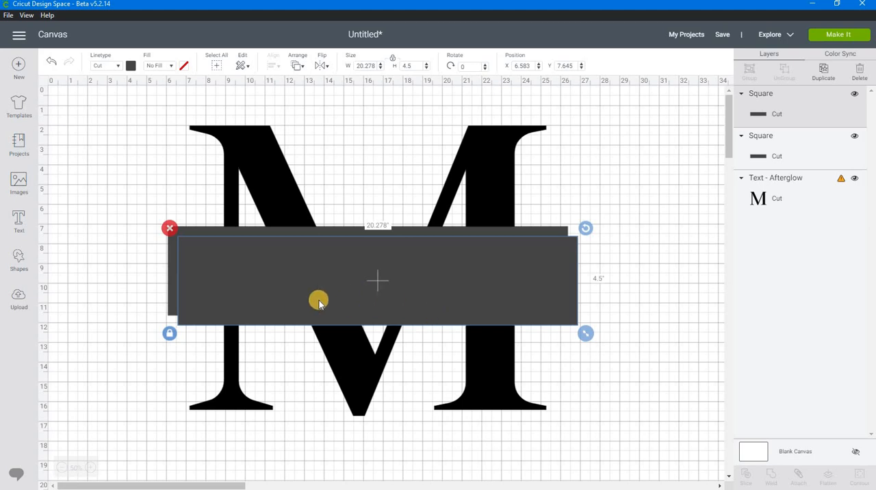
click(210, 231)
click(130, 66)
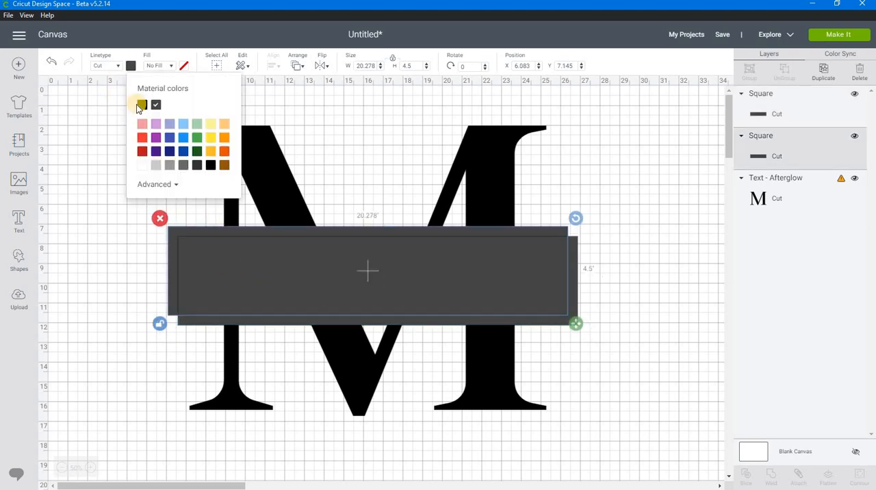
click(142, 104)
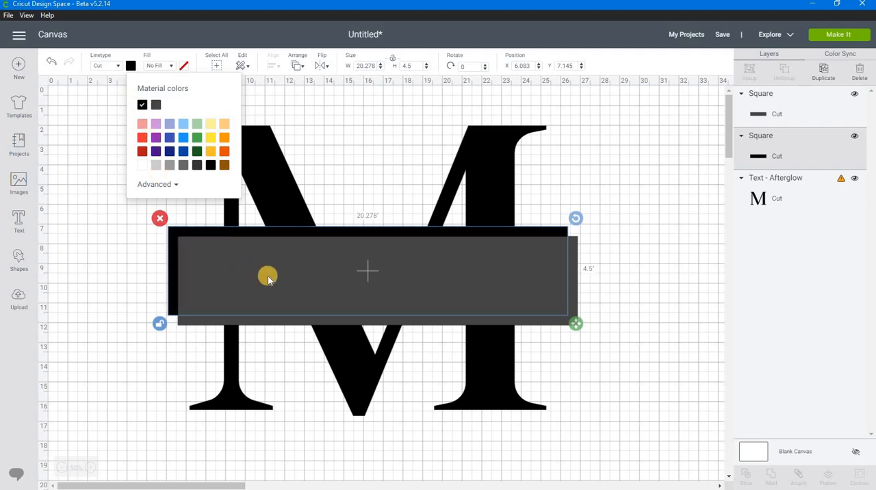
click(403, 323)
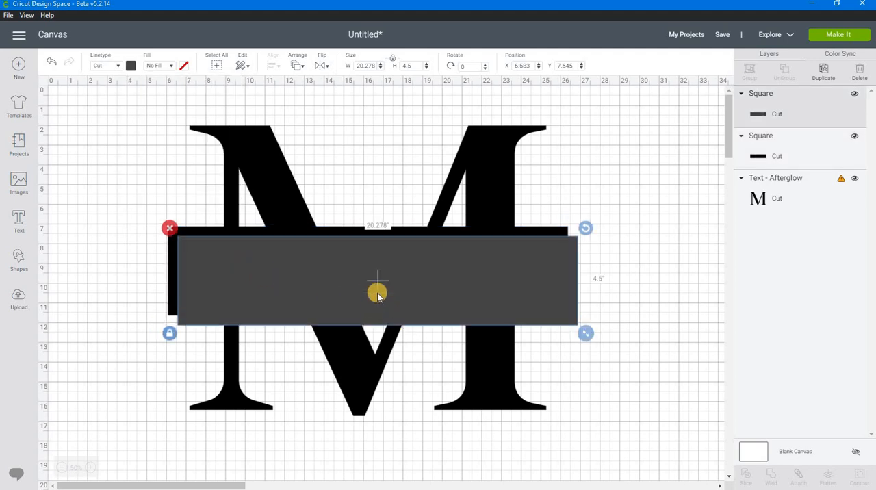
Recolor the front rectangle purple and line it up horizontally over the black rectangle.
click(132, 66)
click(156, 137)
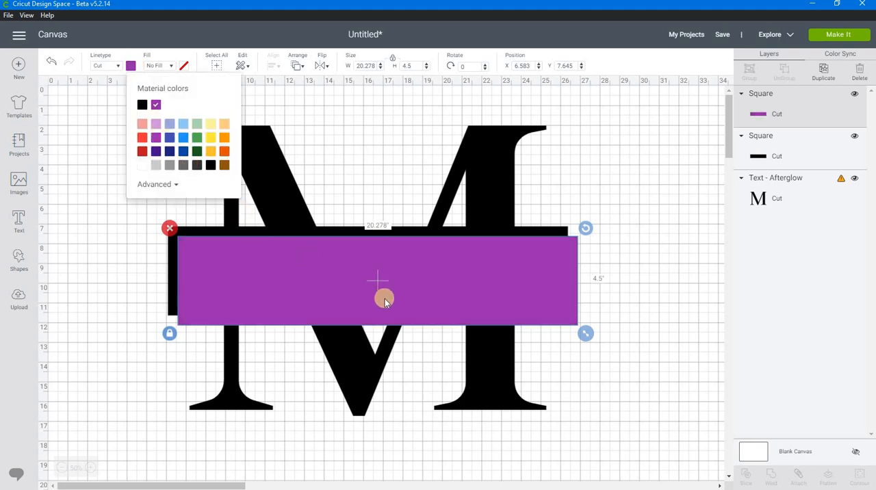
drag(384, 300, 380, 296)
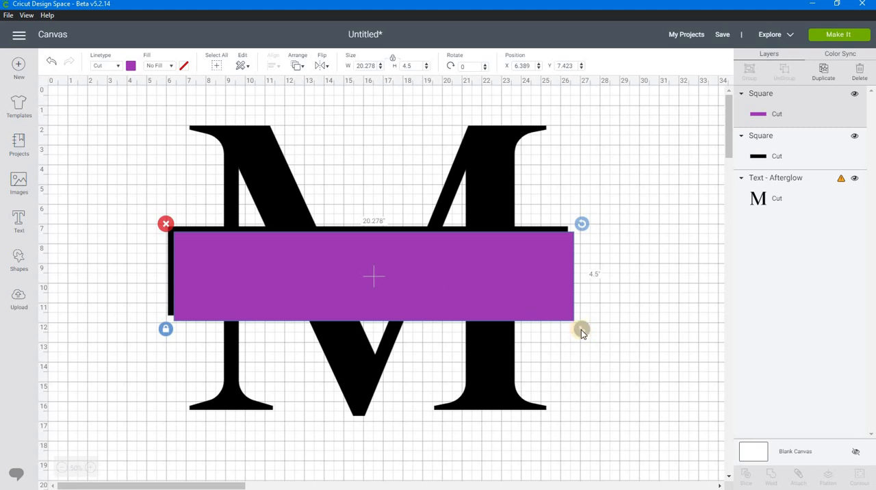
drag(493, 274, 506, 279)
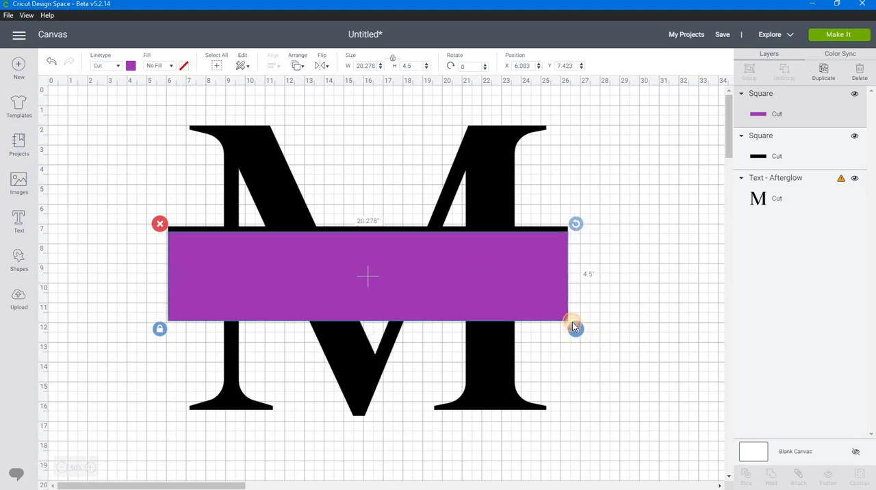
Shrink the purple rectangle's height to about 3.6 inches without locked proportions and center it vertically over the black rectangle.
drag(572, 325, 573, 327)
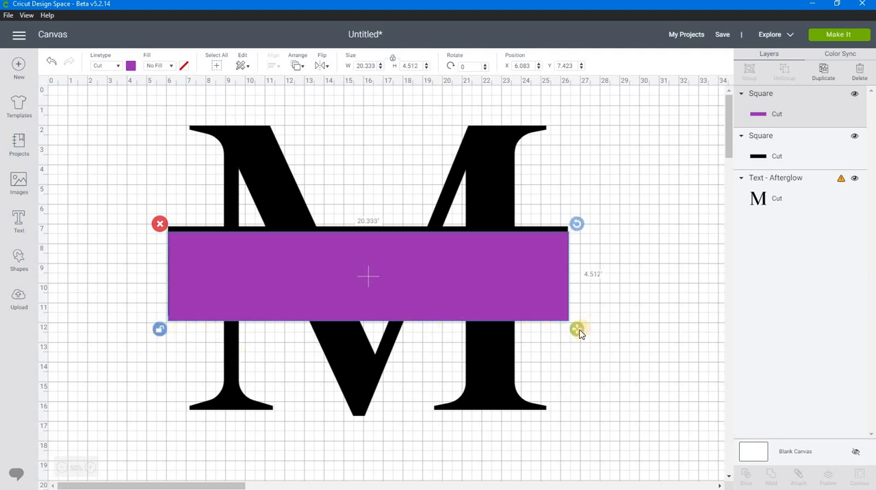
drag(578, 332, 582, 318)
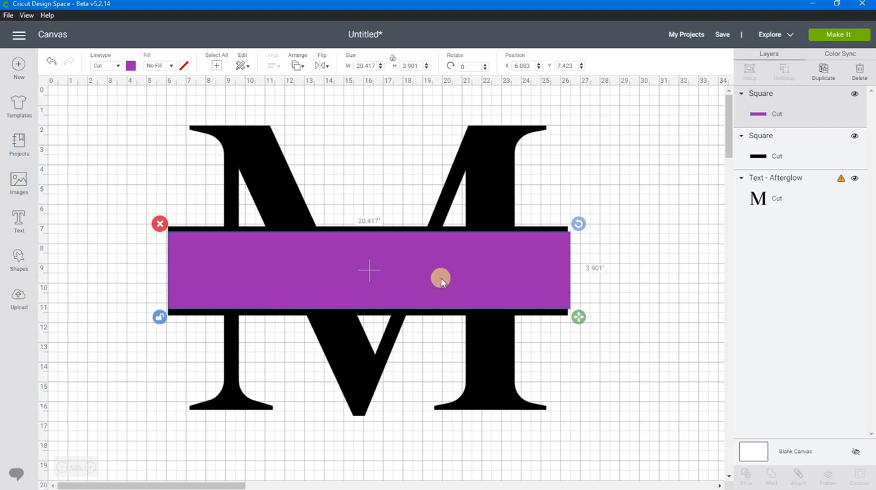
mouse_move(576, 313)
mouse_down()
mouse_move(576, 297)
mouse_move(577, 311)
mouse_up()
drag(410, 262, 409, 264)
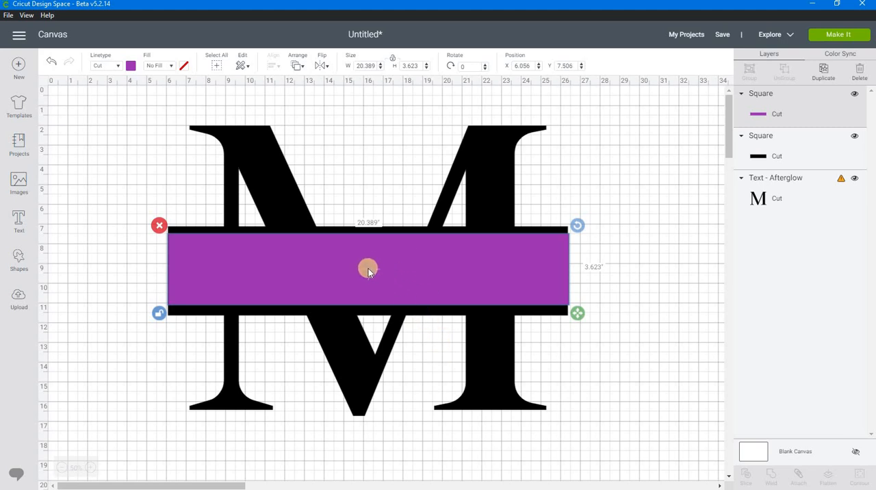
drag(368, 268, 368, 272)
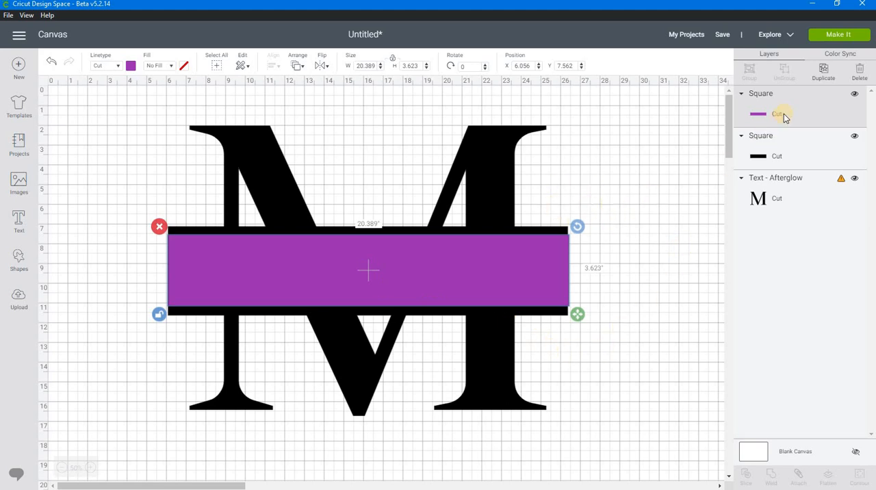
Hide the purple rectangle and slice the letter M with the black rectangle.
click(855, 98)
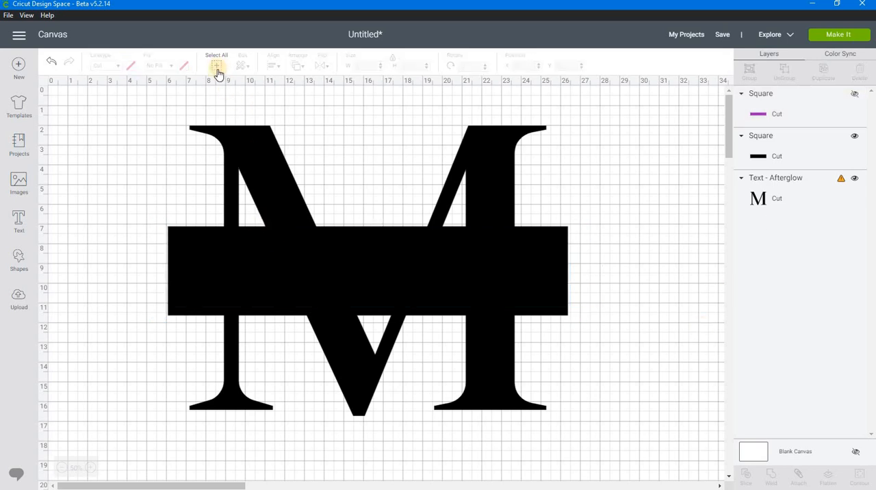
drag(139, 109, 450, 335)
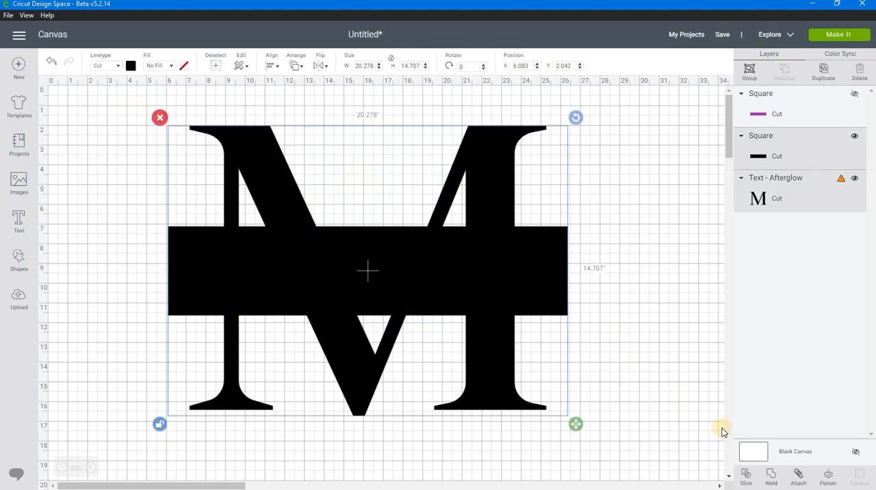
click(748, 480)
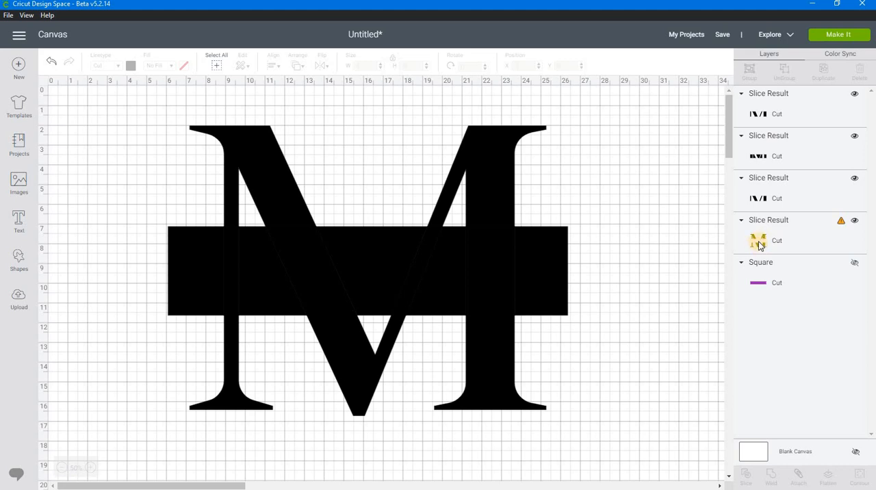
Hide the sliced M and weld the three remaining slice results into one black rectangle.
click(856, 222)
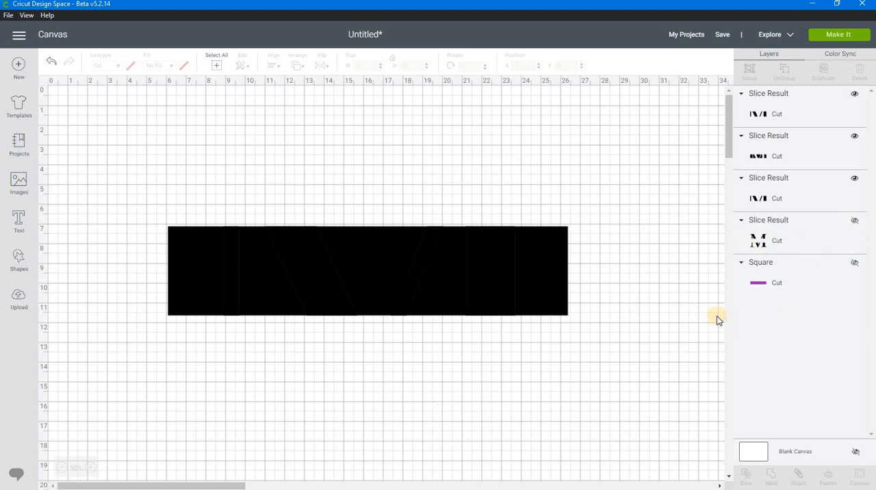
click(216, 67)
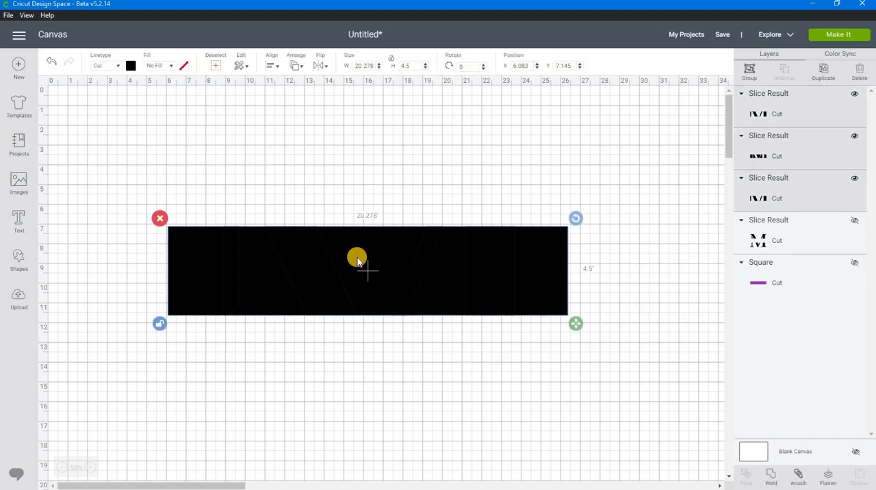
click(771, 475)
click(431, 268)
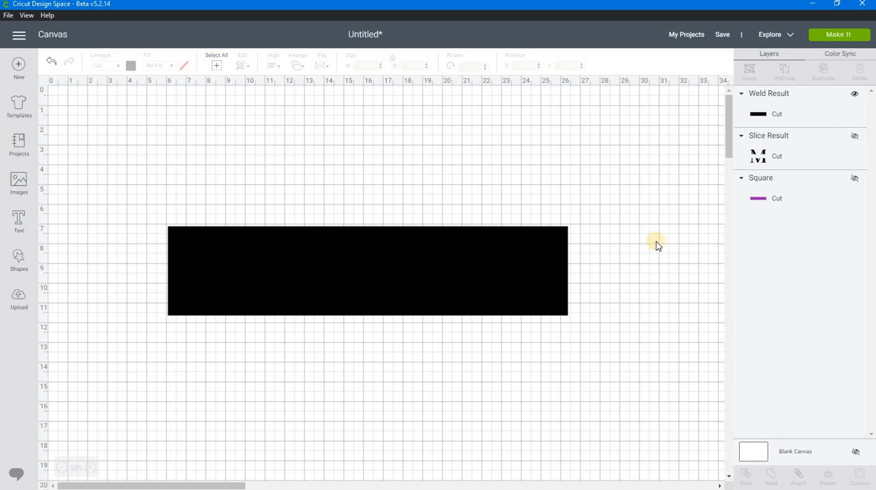
Show the sliced M and the purple rectangle again, and send the purple rectangle to the front.
click(855, 138)
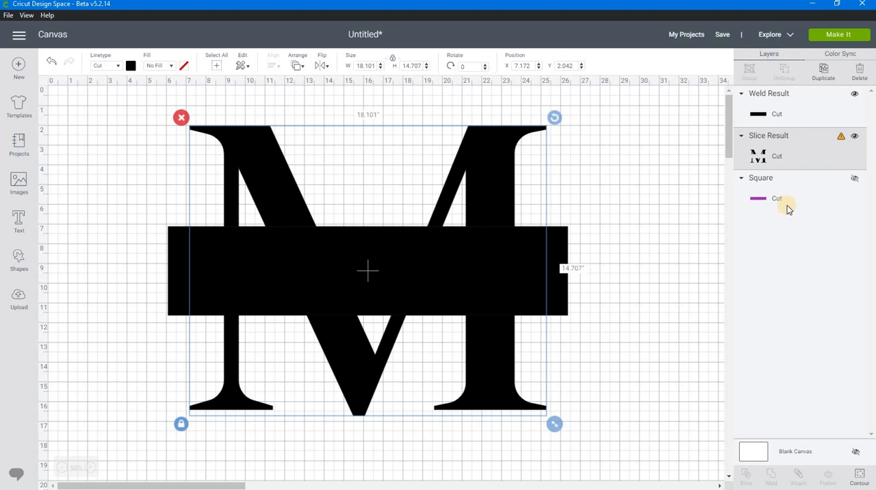
click(856, 178)
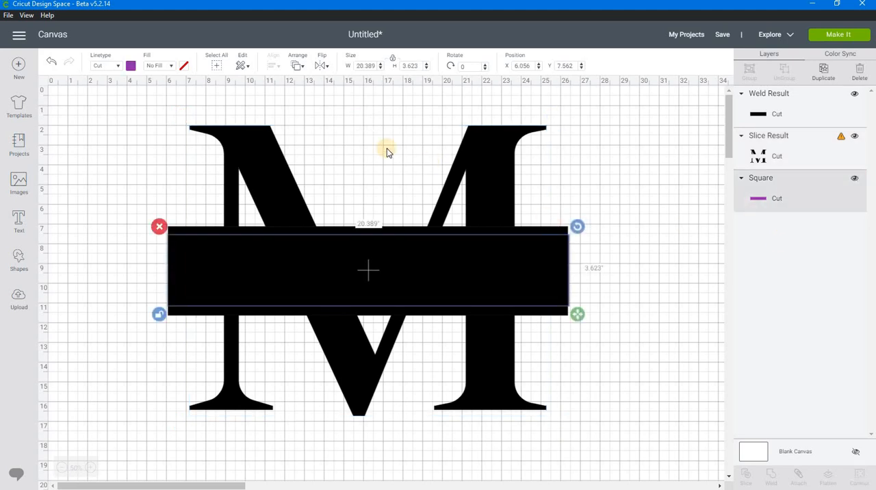
click(299, 65)
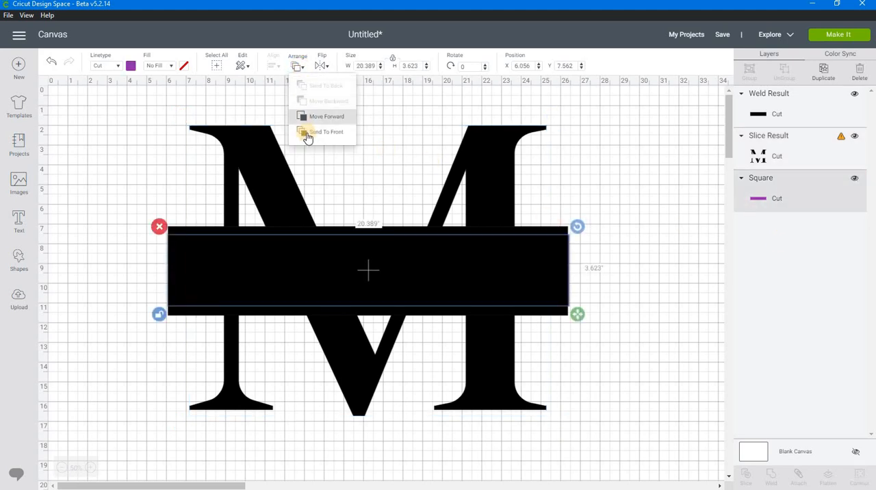
click(323, 133)
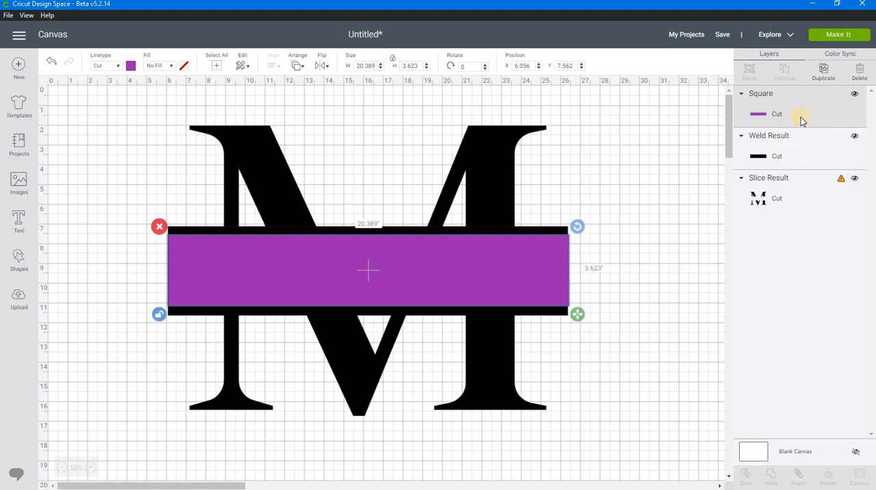
shift+click(808, 152)
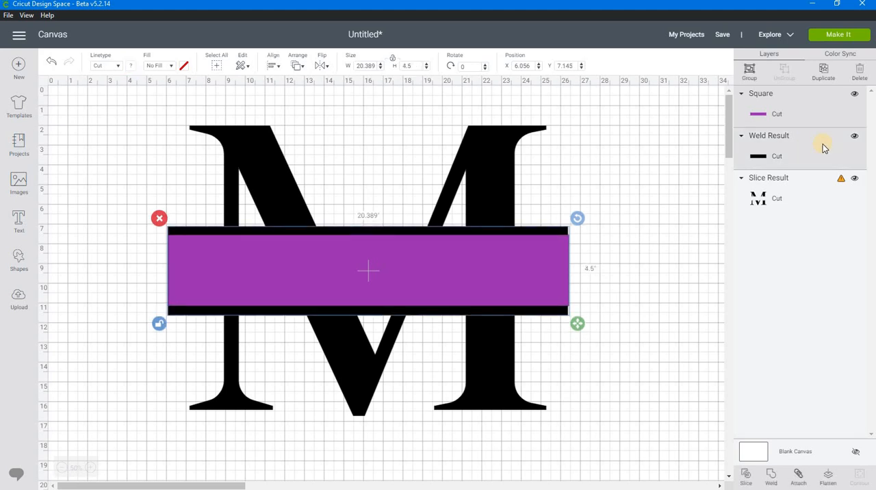
click(810, 140)
click(652, 142)
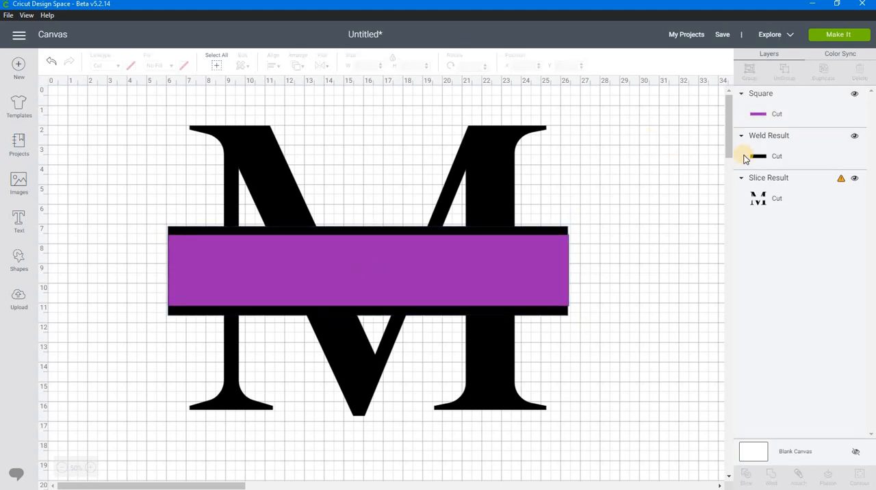
Hide the sliced M and slice the welded black rectangle with the purple rectangle.
click(855, 178)
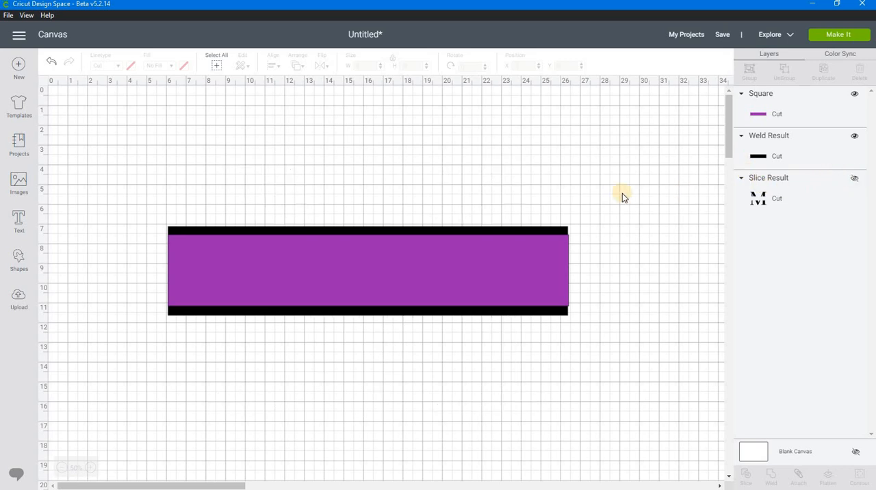
drag(589, 188, 462, 351)
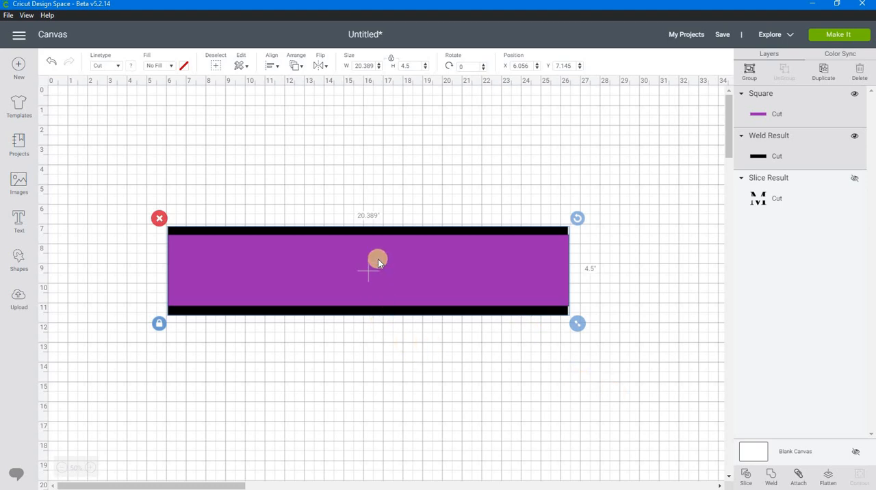
click(746, 476)
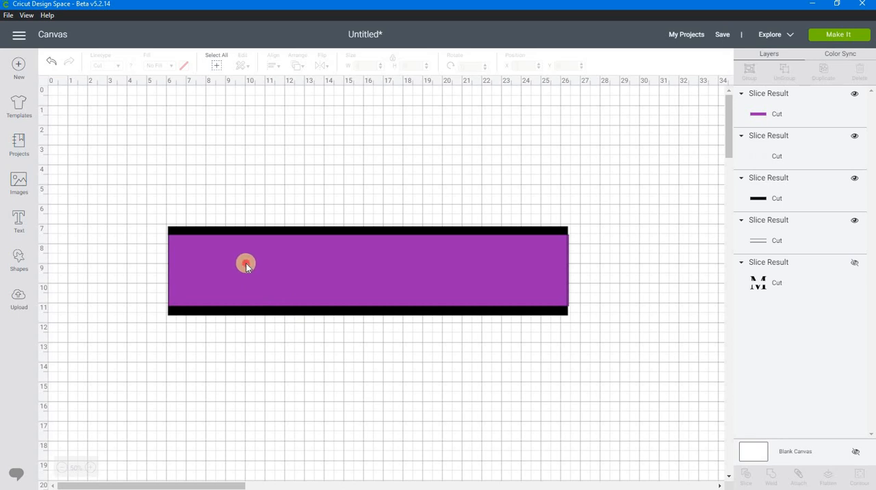
Delete the purple center piece, the leftover sliver and the black center piece, keeping only the two horizontal bars.
click(267, 265)
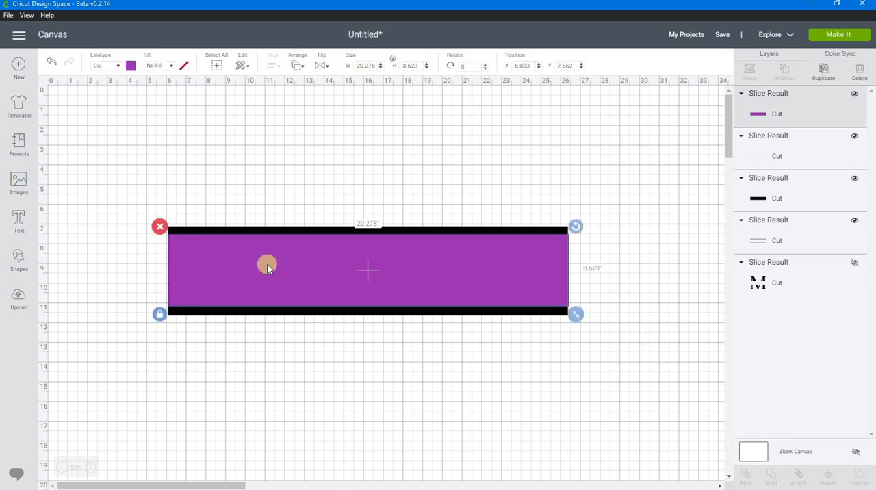
right_click(267, 267)
click(281, 230)
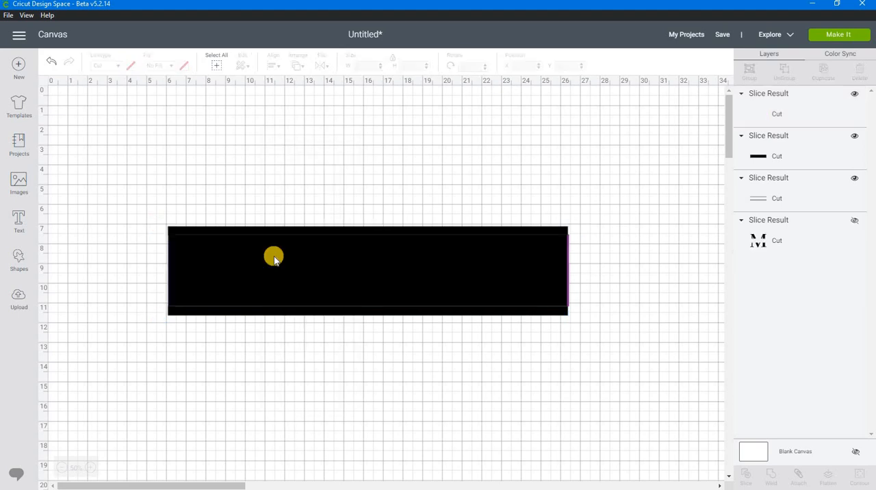
click(328, 278)
right_click(327, 275)
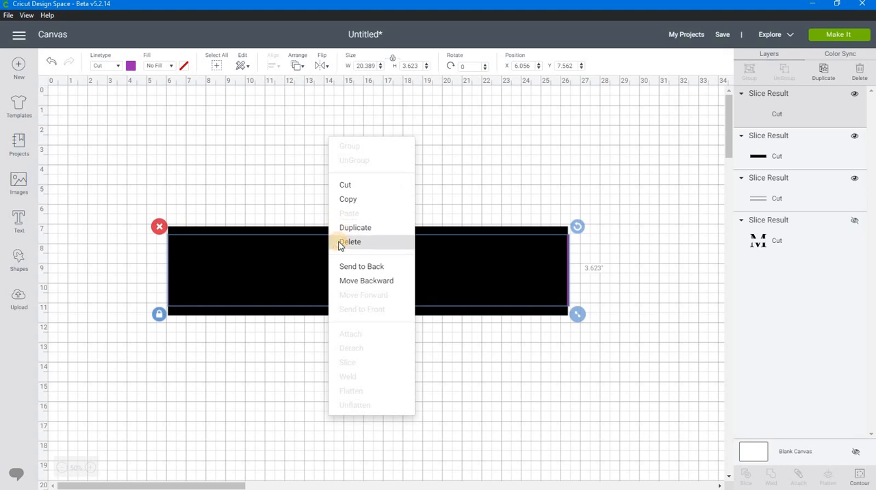
click(340, 243)
right_click(335, 262)
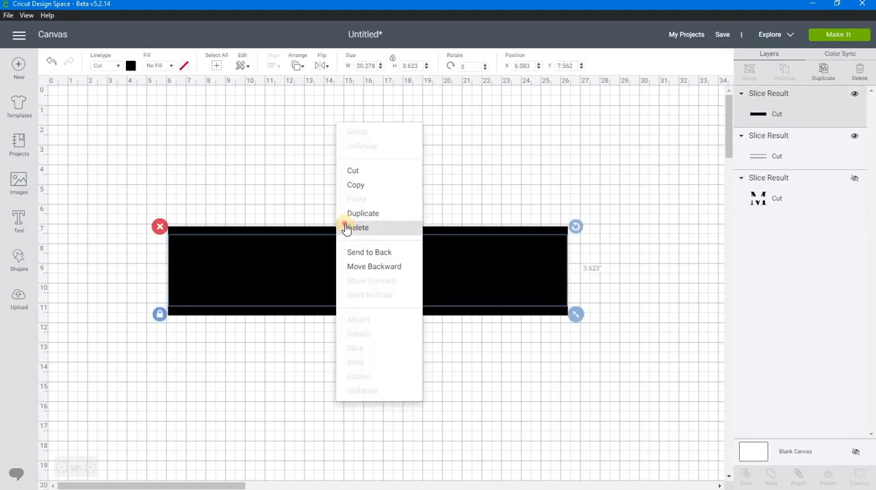
click(353, 228)
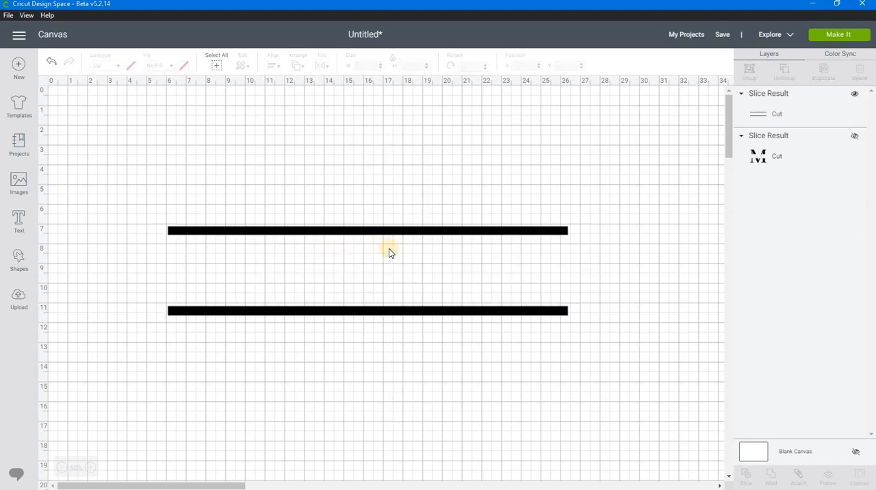
Show the sliced M, weld it with the two bars, and move the monogram to about X 7.25, Y 2.18.
click(854, 140)
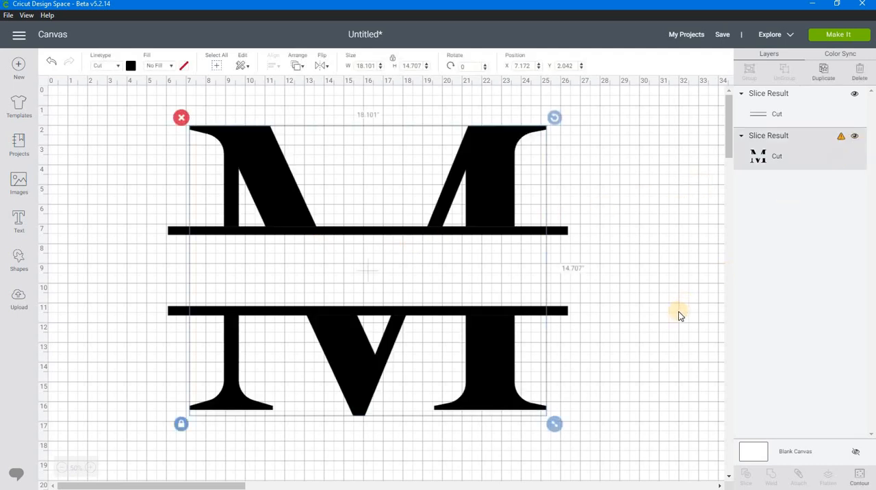
click(627, 421)
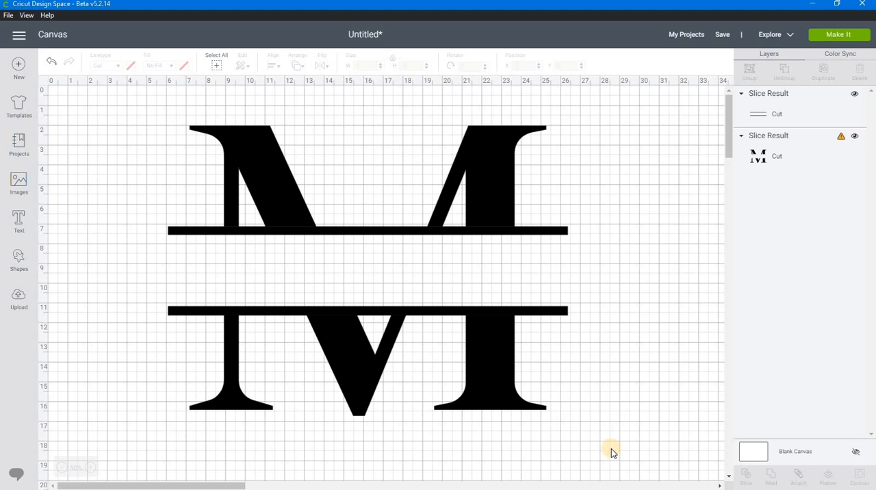
drag(610, 448, 137, 153)
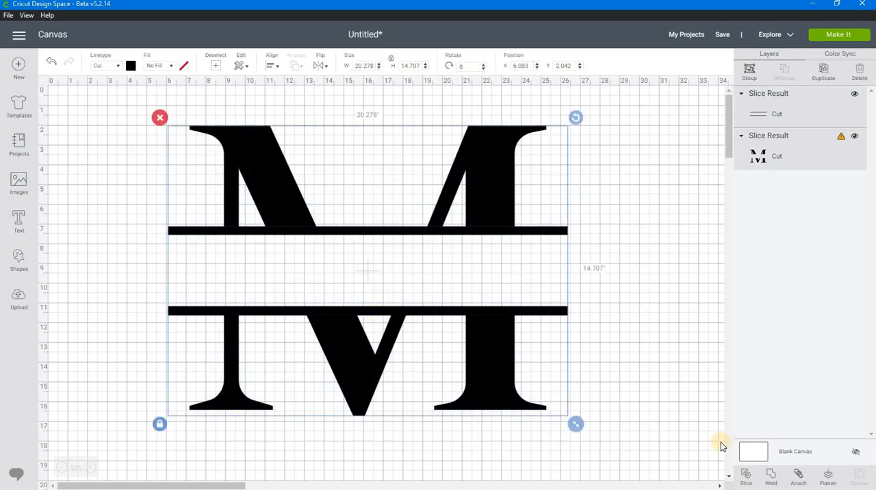
click(773, 476)
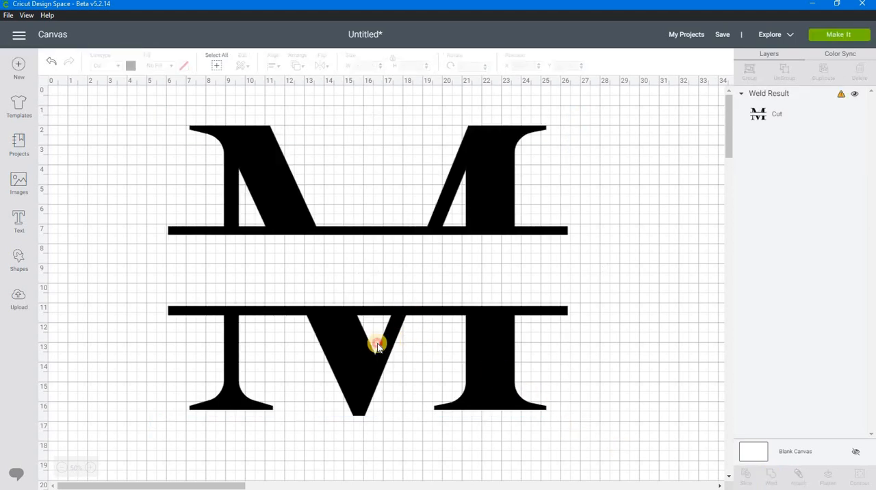
drag(393, 338, 386, 354)
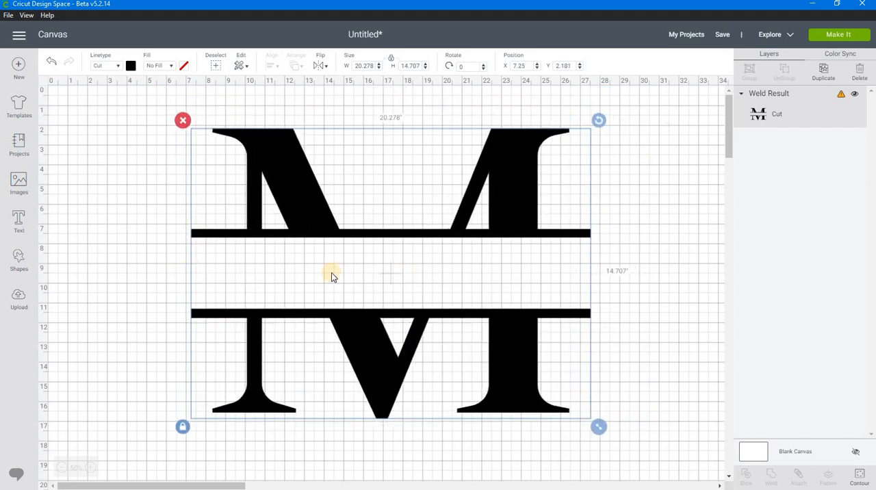
Add a text object containing the person's first name to the canvas.
click(19, 220)
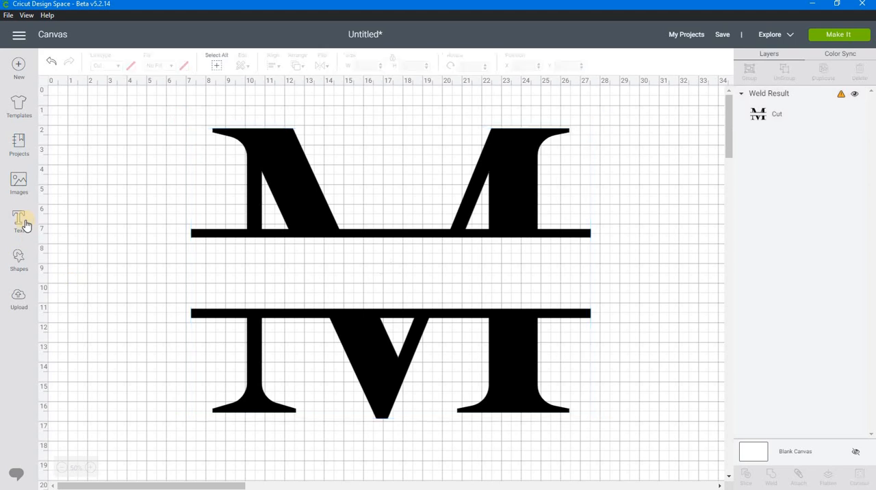
click(149, 410)
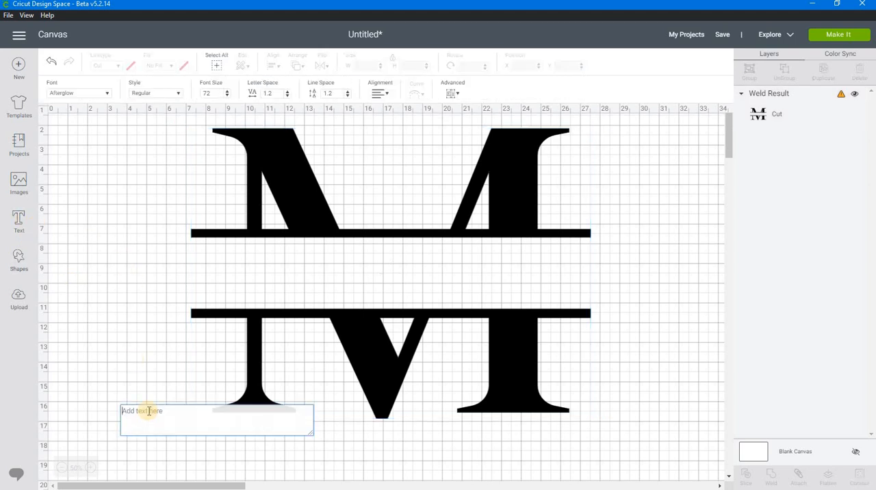
text(Melanie)
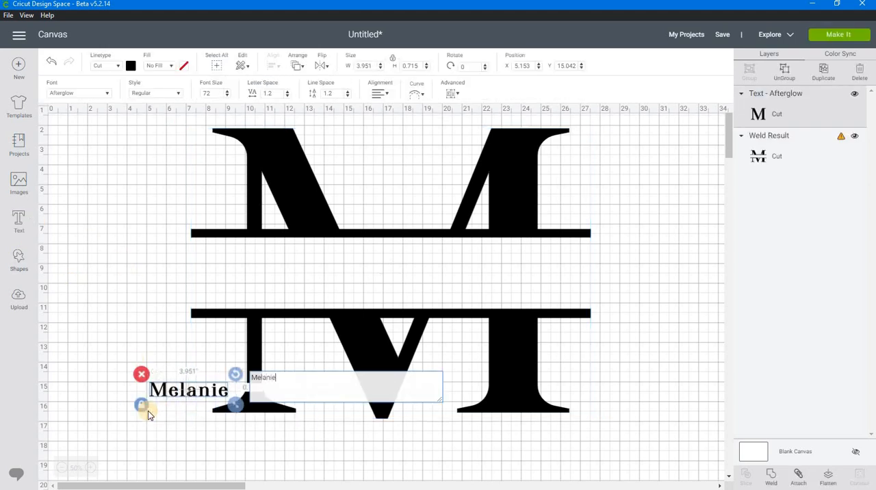
Move the name text clear of the monogram and change its font to Candlescript Demo Version.
drag(188, 391, 156, 349)
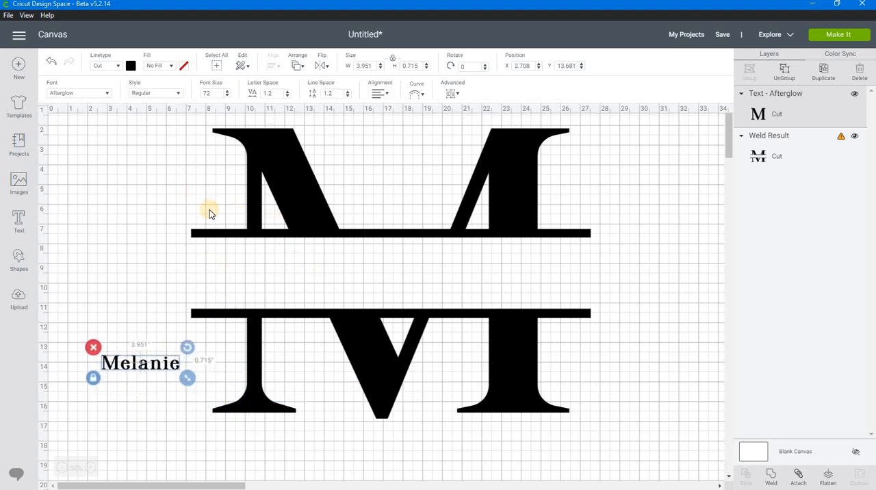
click(103, 92)
click(533, 69)
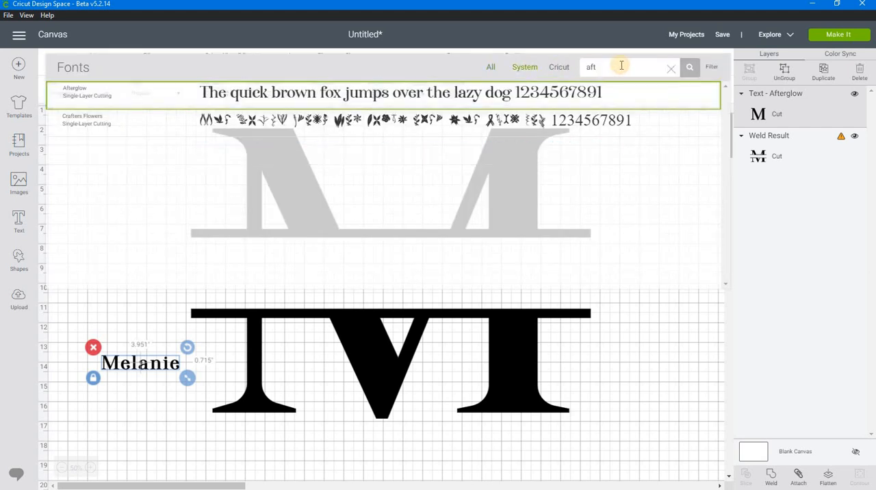
drag(622, 65, 480, 79)
text(Cand)
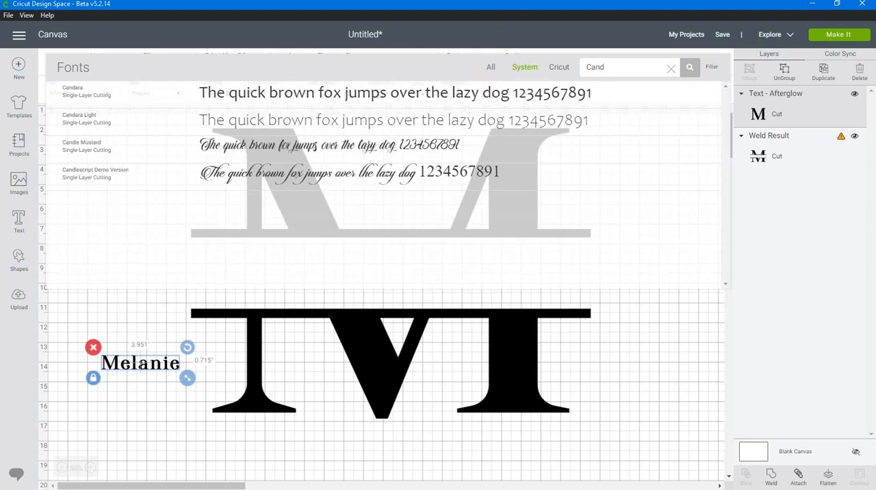
click(331, 179)
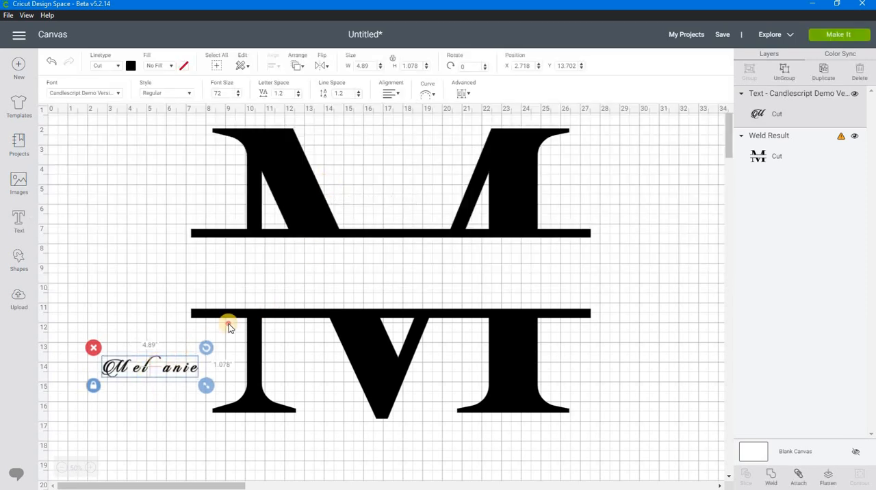
Enlarge the name to about 15.9 in wide and place it between the two bars at about X 9.44, Y 7.81.
drag(229, 324, 500, 291)
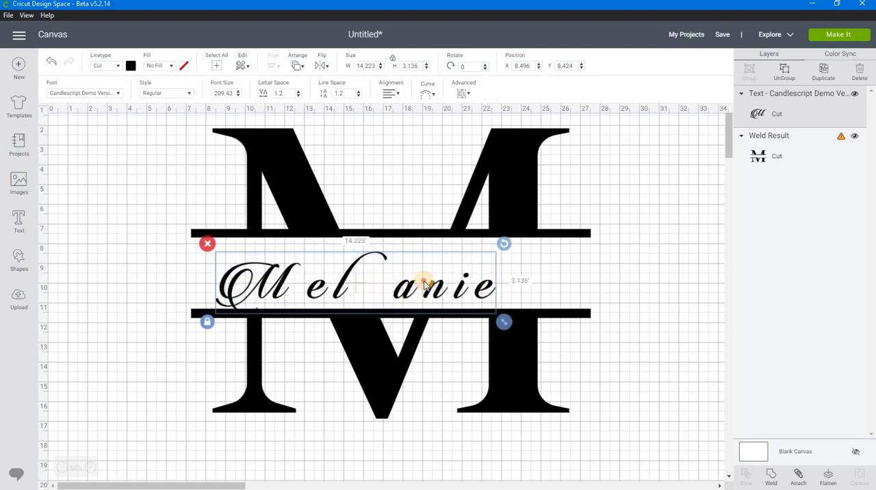
drag(424, 283, 443, 274)
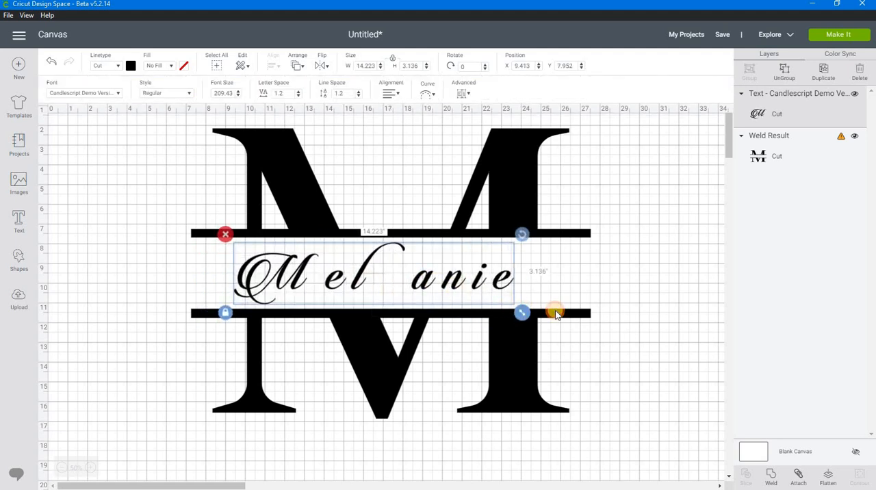
drag(557, 313, 556, 316)
drag(372, 285, 394, 296)
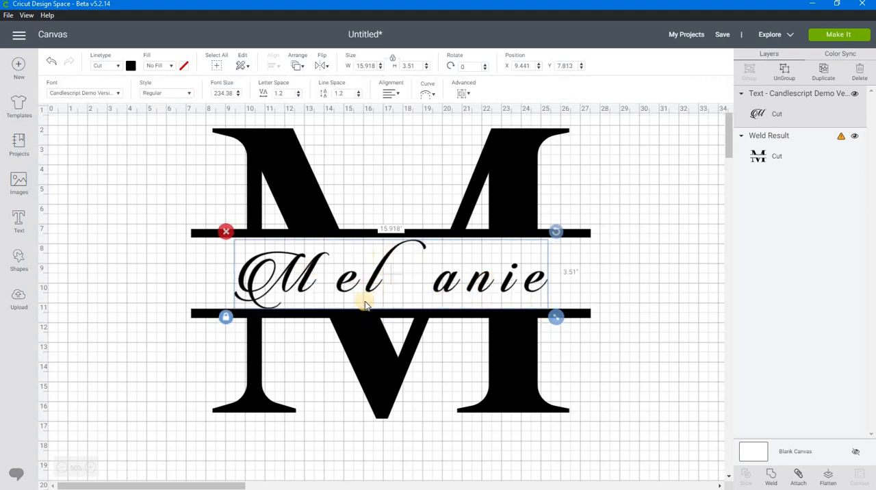
Hide the split M monogram and reduce the name's letter spacing to -1.
click(855, 136)
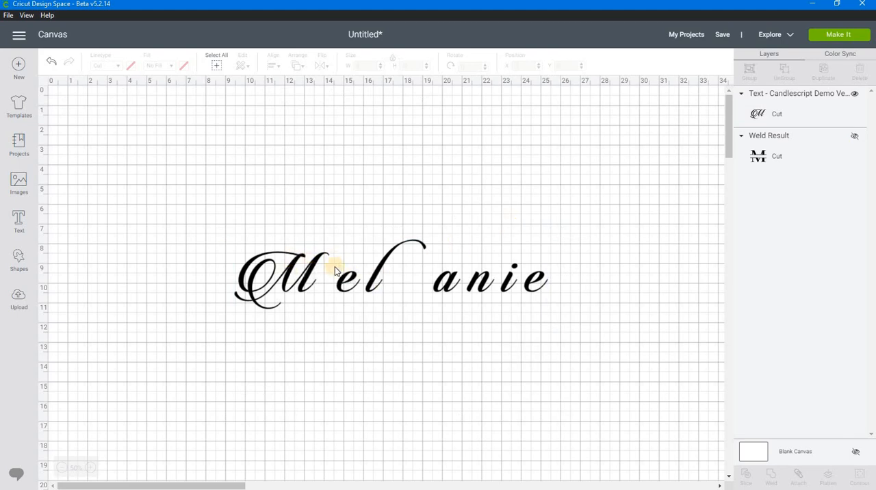
click(304, 275)
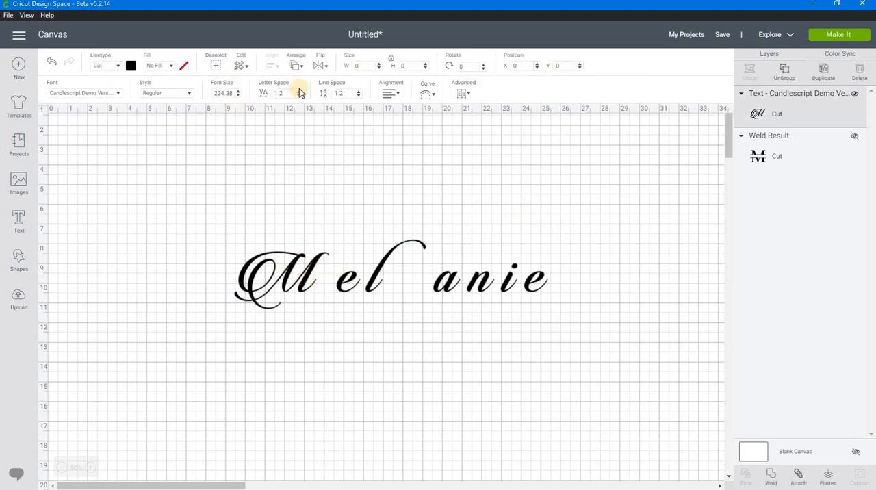
click(298, 96)
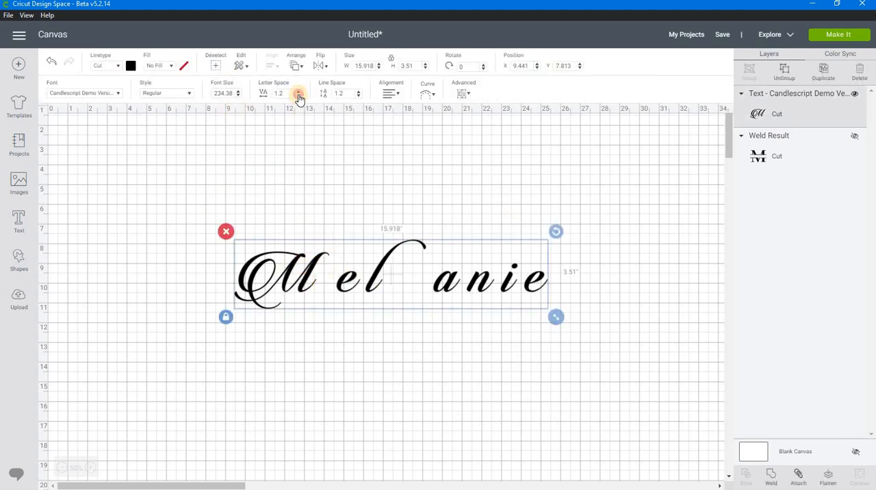
click(298, 96)
click(298, 96)
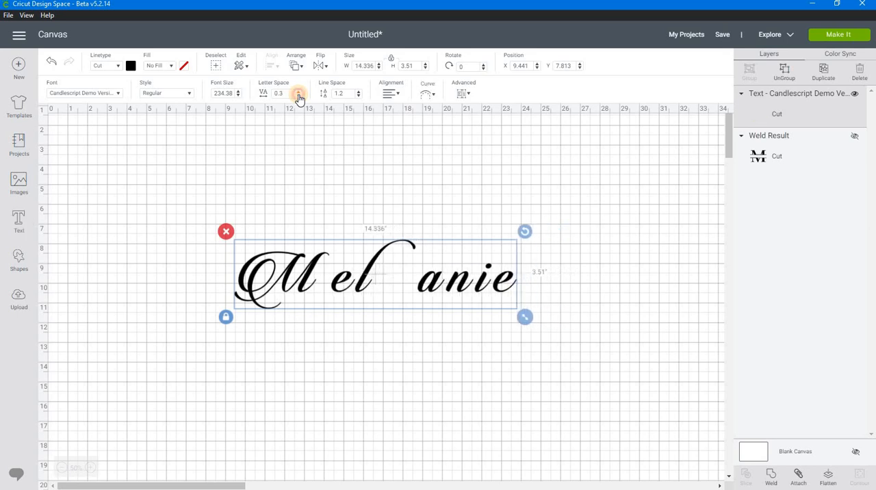
click(298, 95)
click(298, 96)
click(298, 96)
click(298, 96)
click(298, 96)
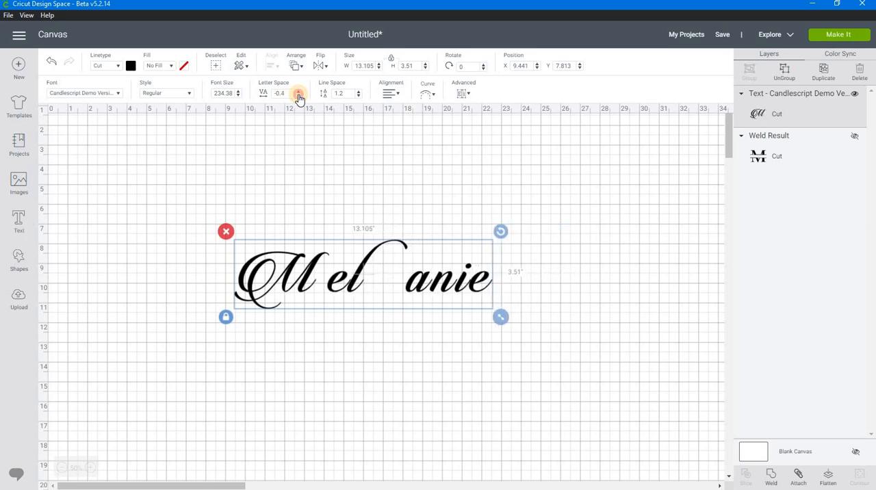
click(299, 95)
click(299, 96)
click(299, 96)
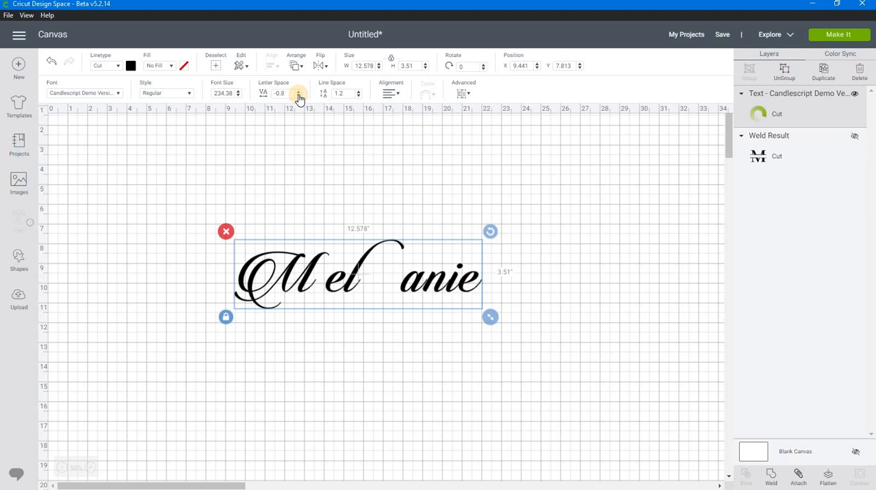
click(299, 95)
click(298, 95)
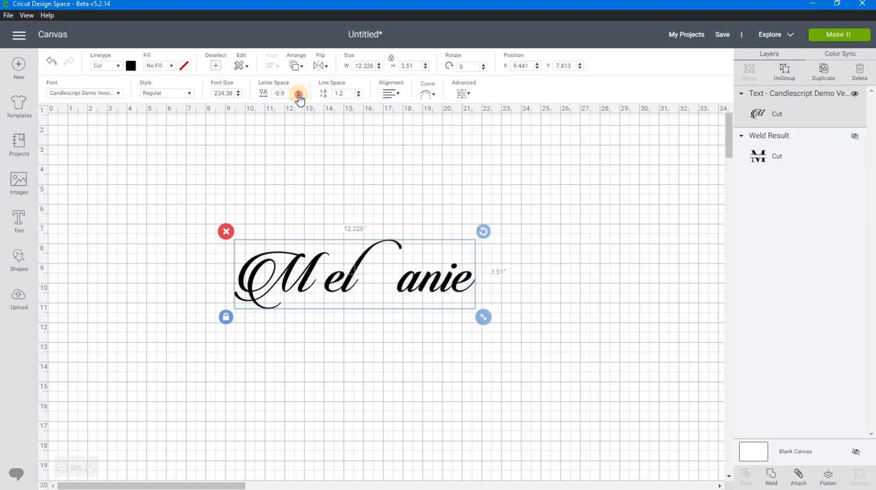
click(299, 96)
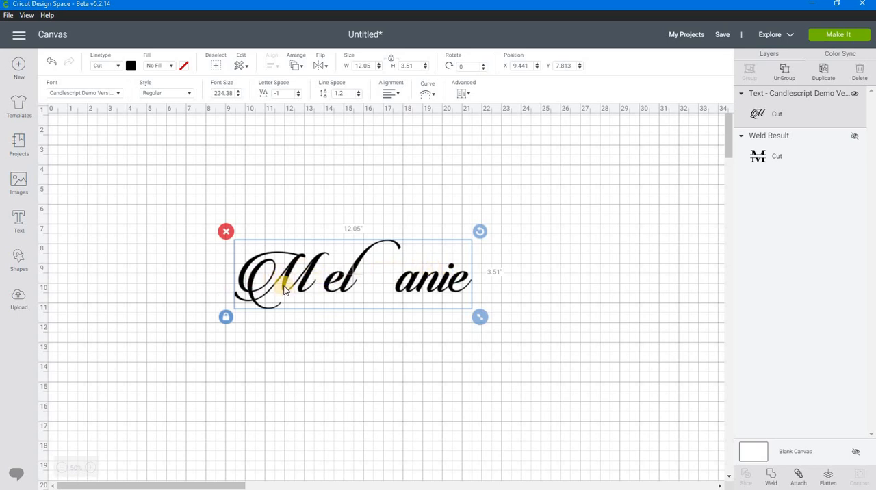
Ungroup the name text into individual letters.
click(527, 280)
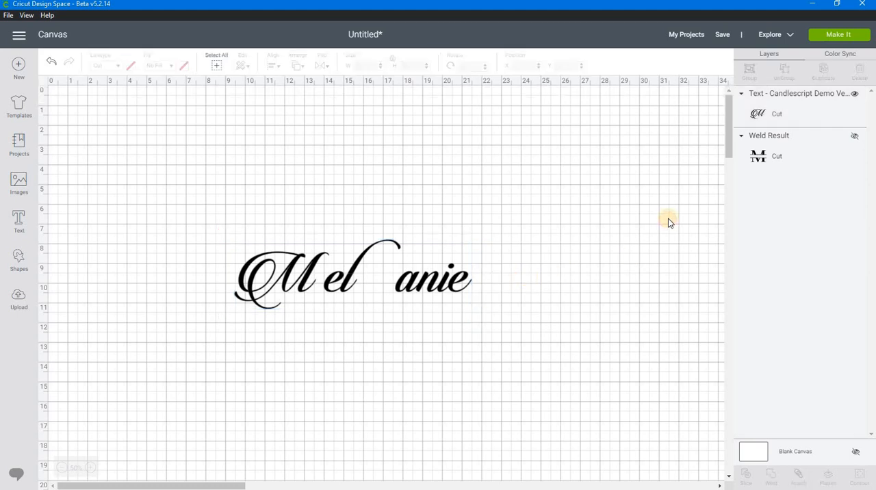
click(469, 284)
click(786, 73)
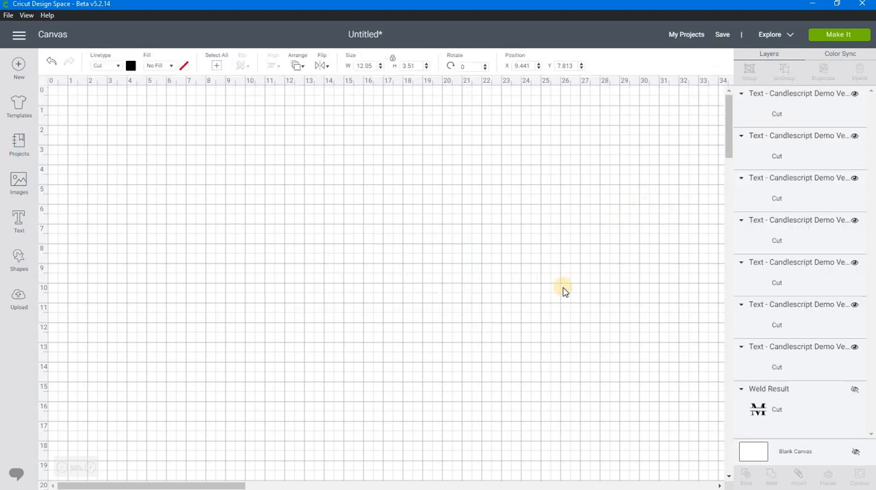
Select the name's last four letters and move them against the third letter, to about X 15.59, Y 9.00.
mouse_move(489, 298)
mouse_down()
mouse_move(399, 278)
mouse_move(397, 269)
mouse_move(439, 281)
mouse_move(389, 263)
mouse_move(483, 305)
mouse_up()
click(386, 263)
click(519, 269)
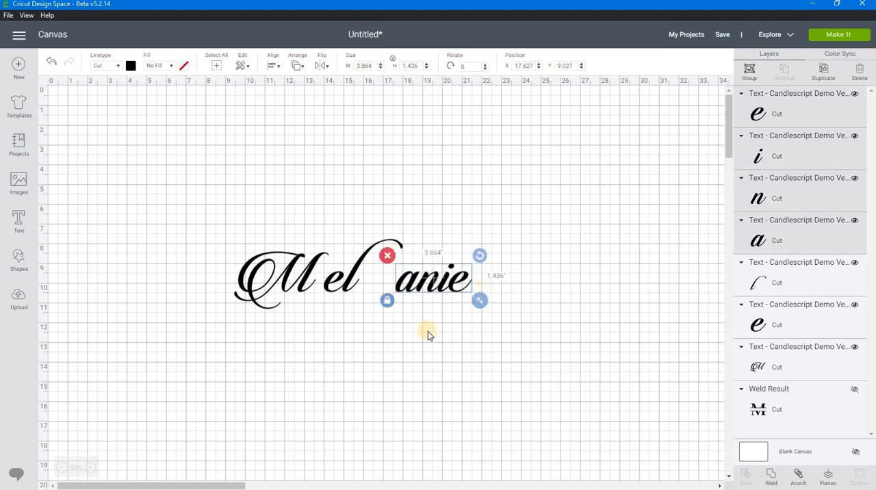
click(93, 468)
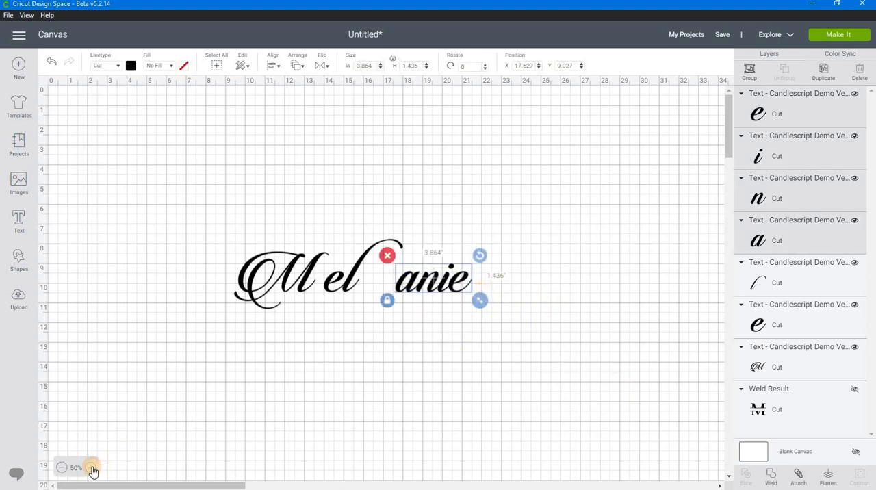
scroll(225, 370, right, 5)
scroll(224, 378, down, 3)
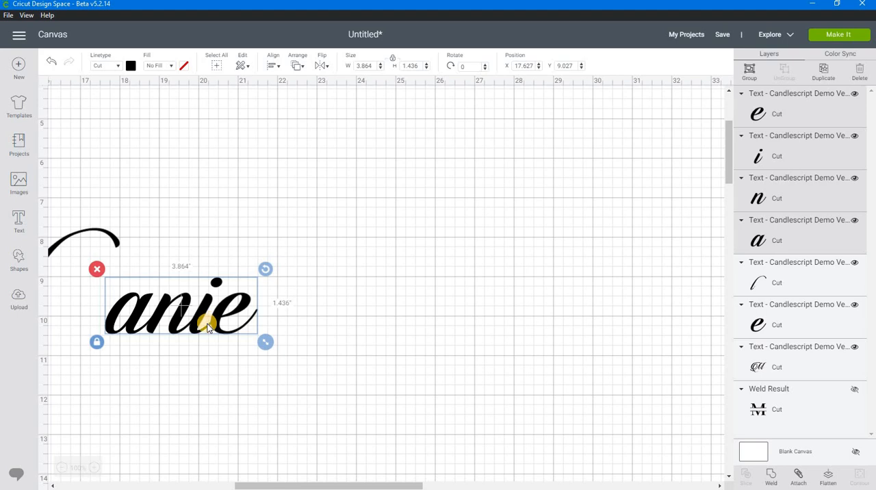
drag(268, 486, 206, 487)
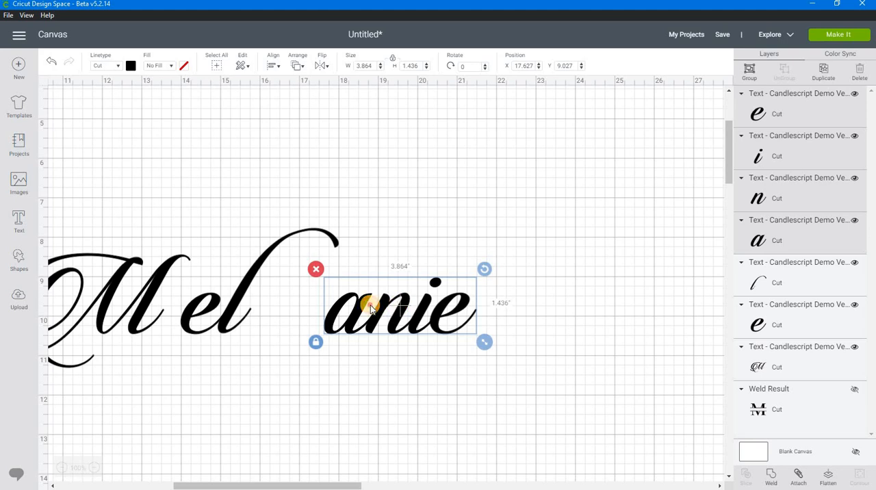
drag(378, 309, 309, 310)
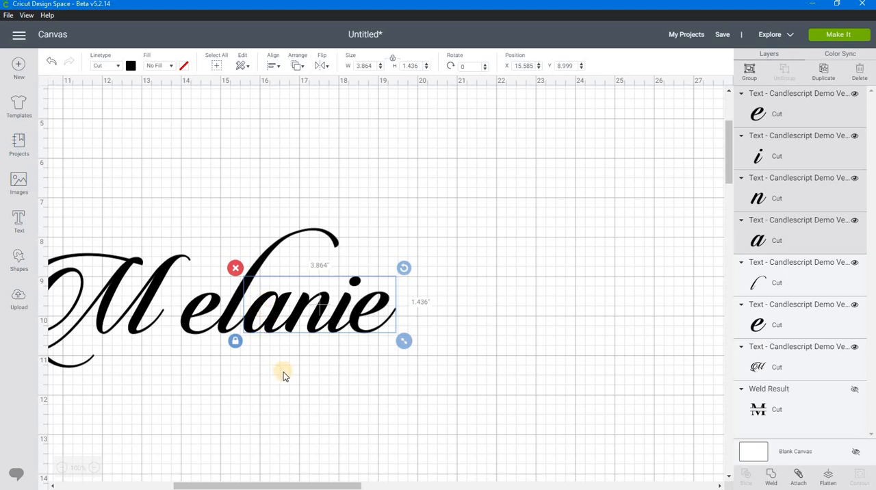
Move the name's capital initial closer to the second letter, to about X 9.59 at the same height.
click(156, 447)
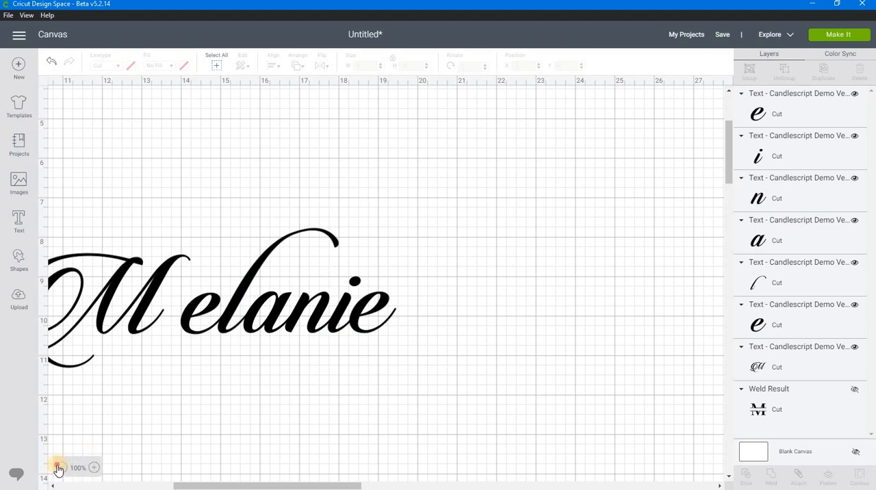
click(58, 468)
drag(213, 482, 130, 482)
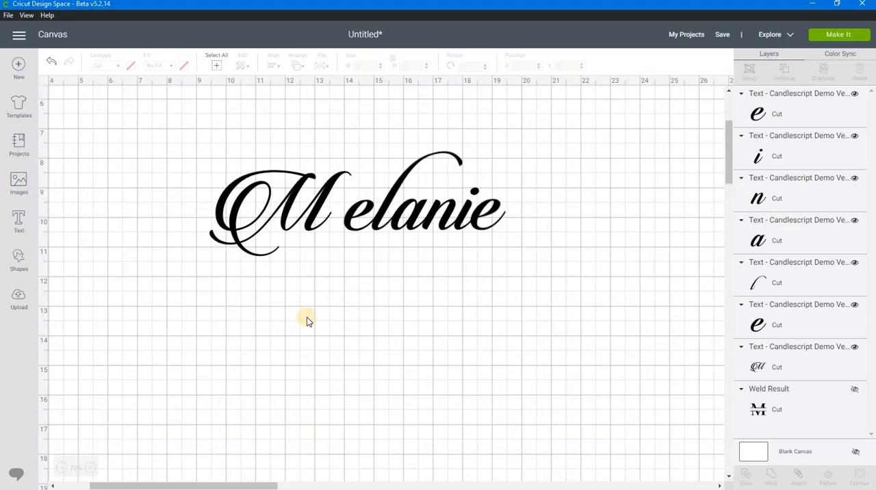
scroll(307, 319, up, 2)
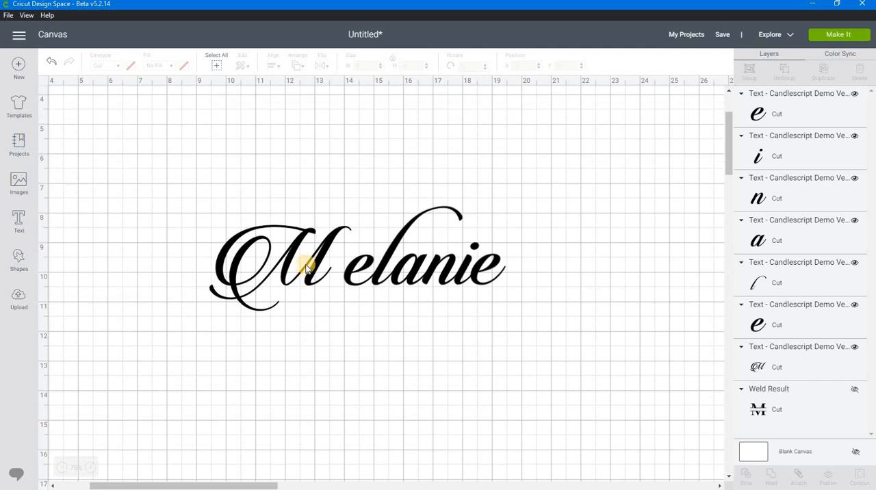
click(306, 269)
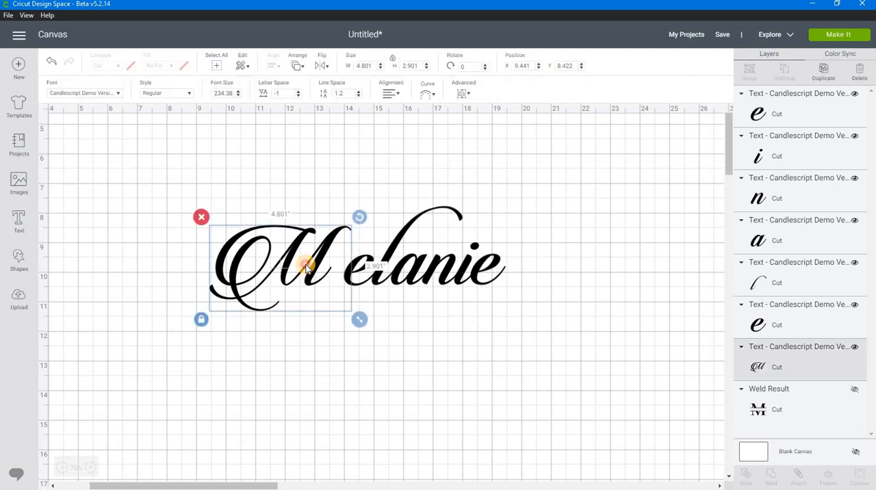
drag(308, 268, 312, 264)
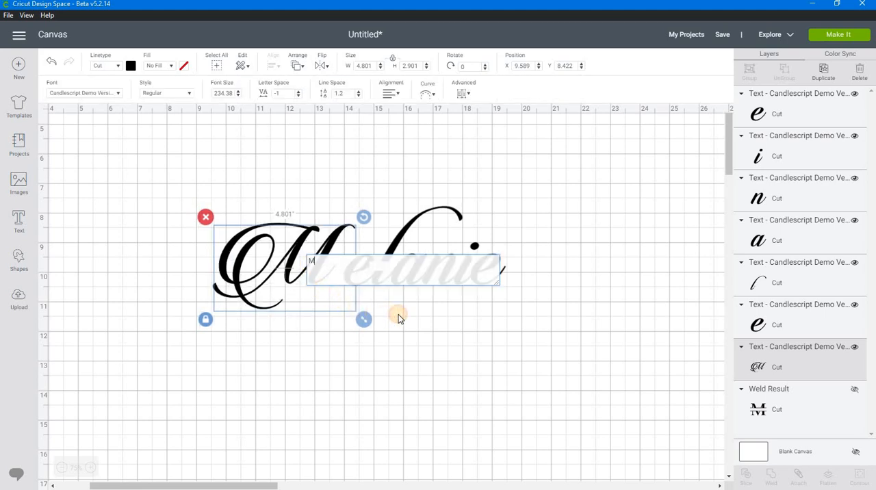
click(251, 306)
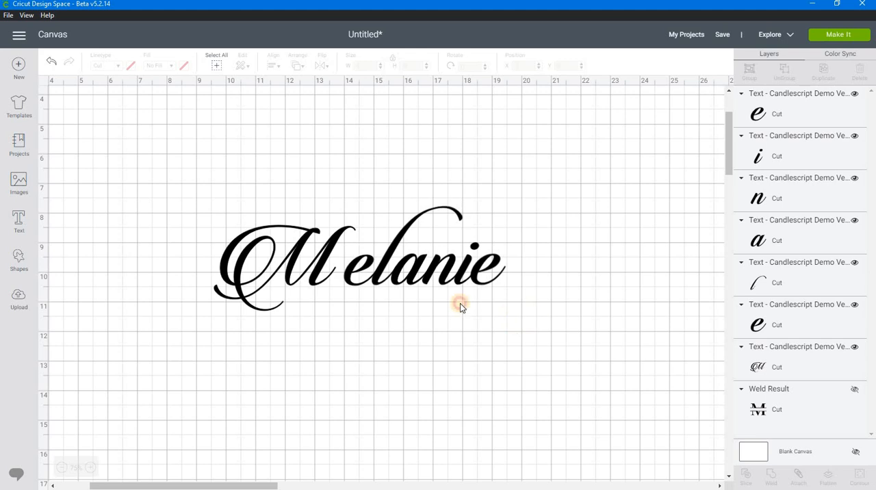
Weld all letters of the name into one shape and move it to about X 9.59, Y 7.90.
drag(528, 315, 186, 223)
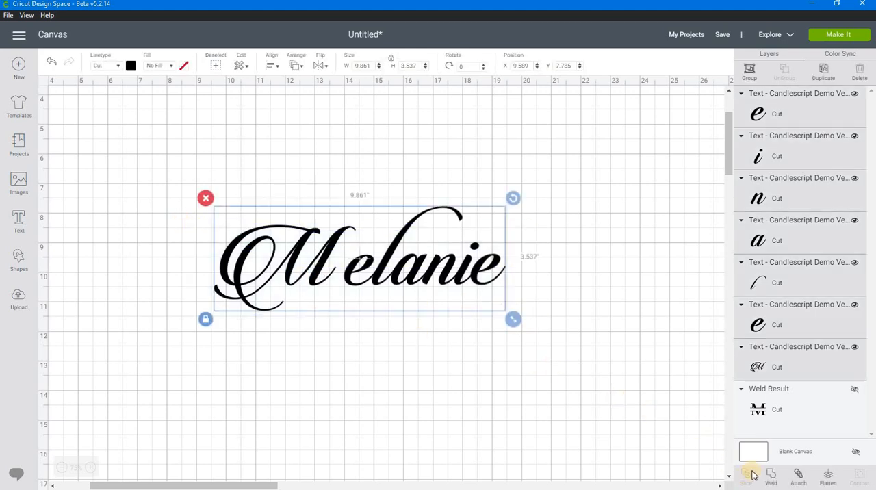
click(773, 478)
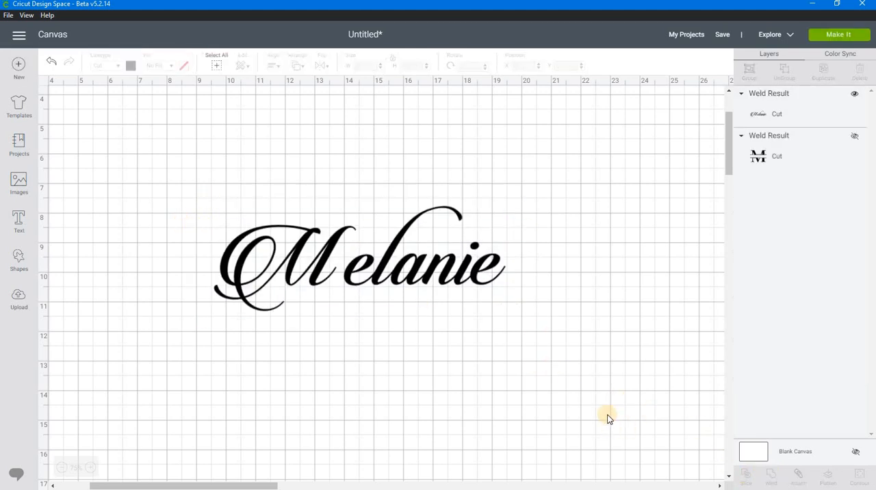
click(380, 284)
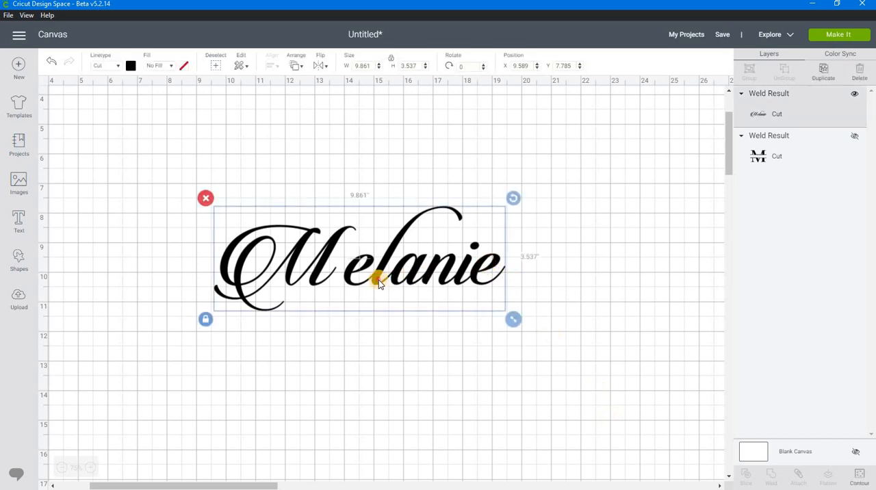
drag(378, 279, 379, 278)
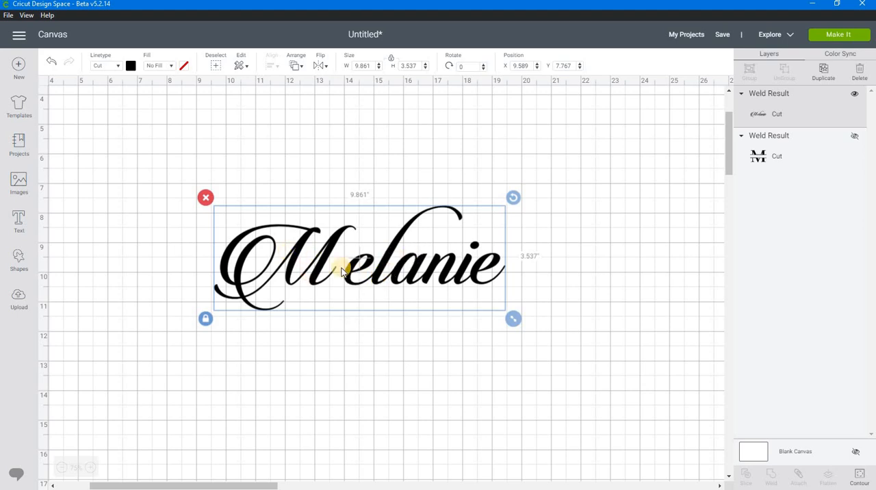
drag(379, 279, 379, 283)
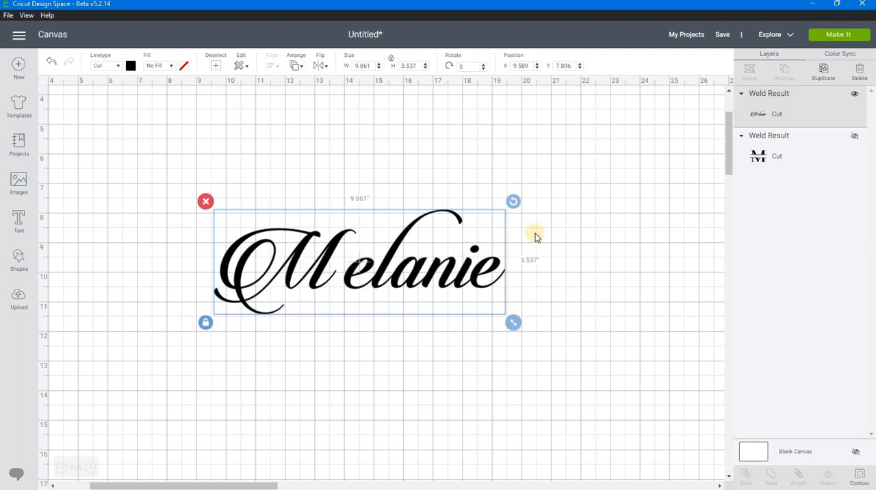
Show the hidden split M monogram together with the welded name.
click(854, 139)
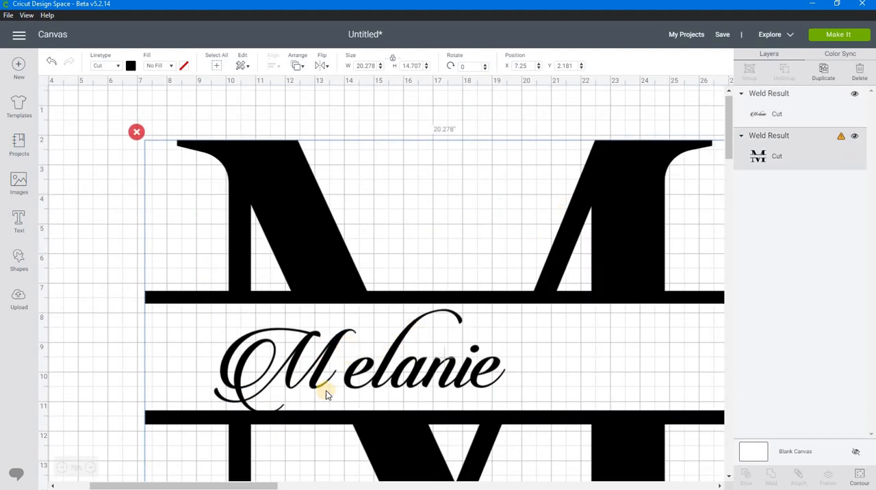
click(61, 469)
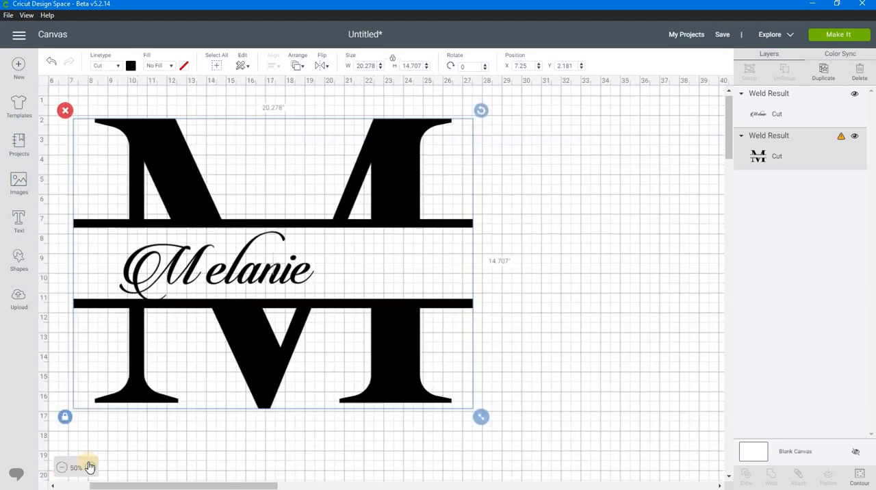
Unlock the welded name's proportions, stretch it to about 18.67 by 3.23 inches, and place it in the gap at about X 8.0, Y 7.92.
drag(261, 487, 230, 487)
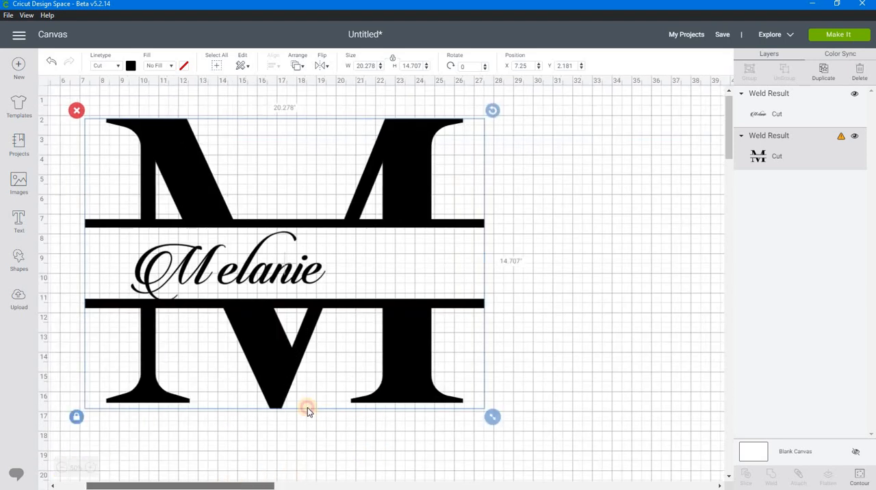
click(346, 274)
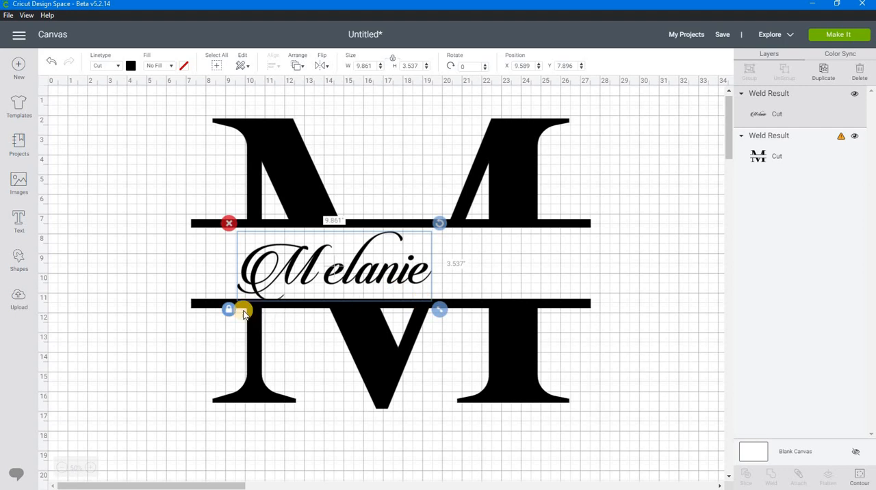
click(229, 312)
drag(446, 303, 558, 302)
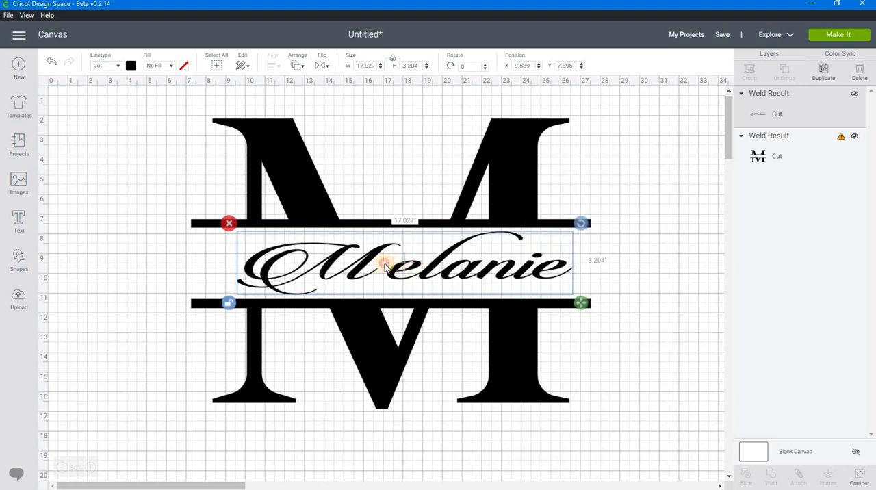
drag(384, 265, 370, 265)
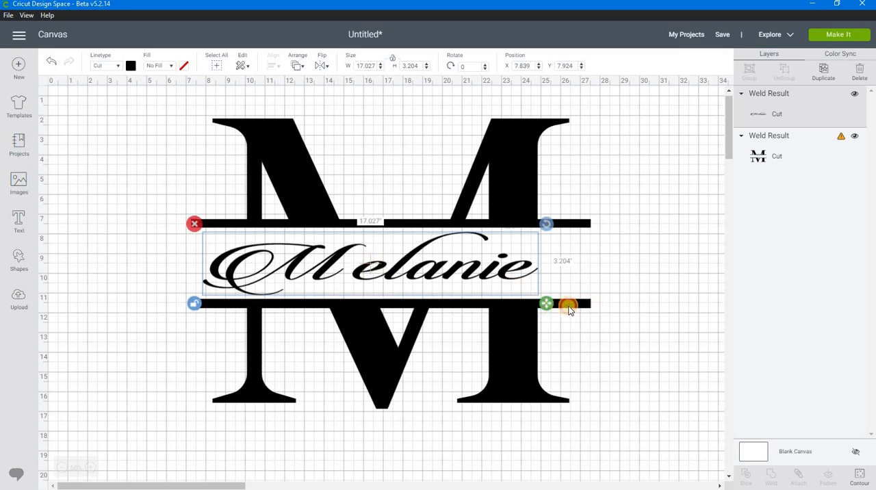
drag(569, 307, 577, 305)
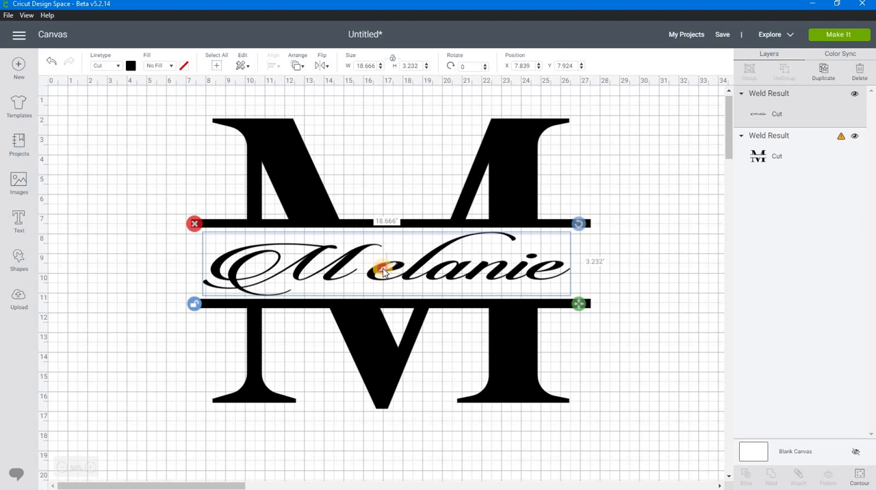
drag(384, 272, 387, 271)
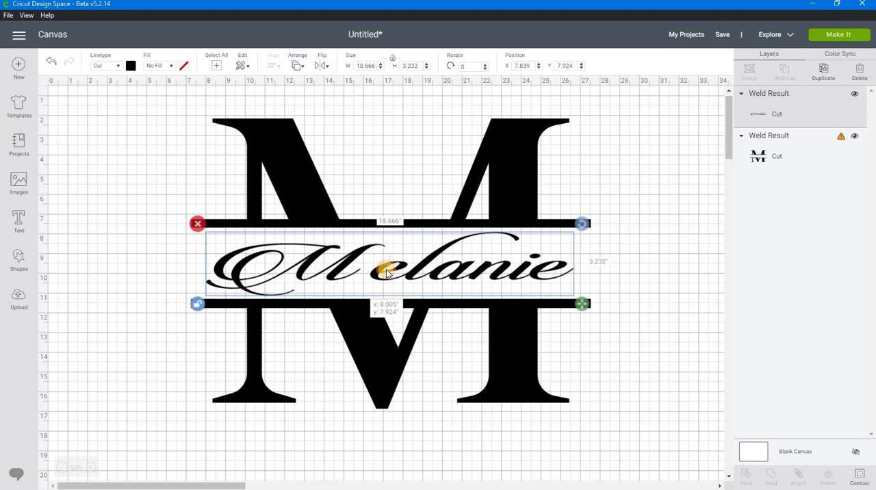
click(587, 336)
Start a new text object and set its font to the system font Honey Moon.
click(687, 344)
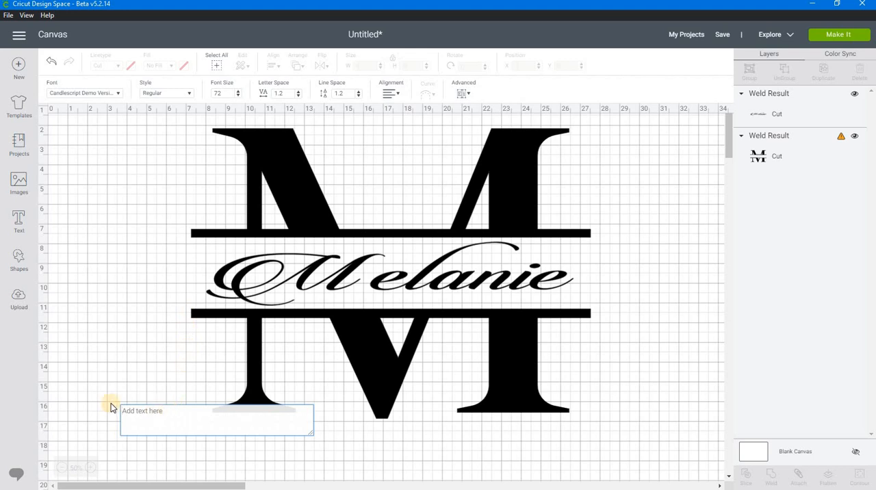
click(118, 93)
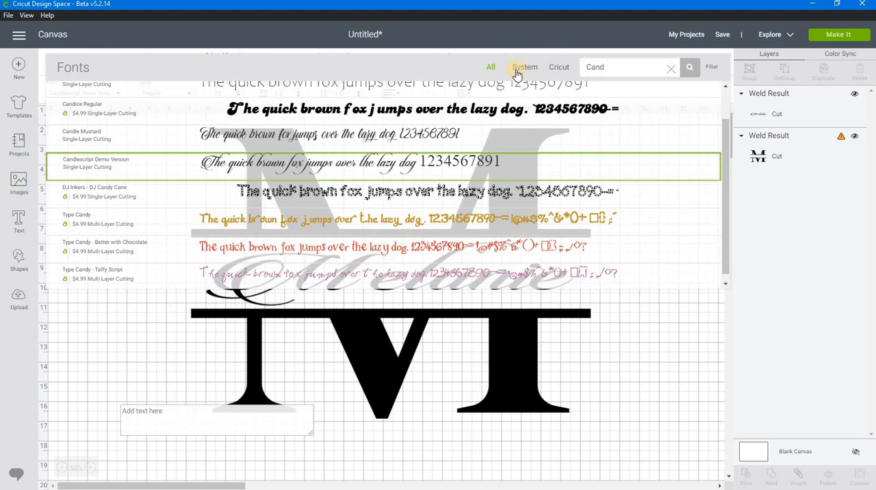
click(517, 70)
drag(615, 68, 555, 73)
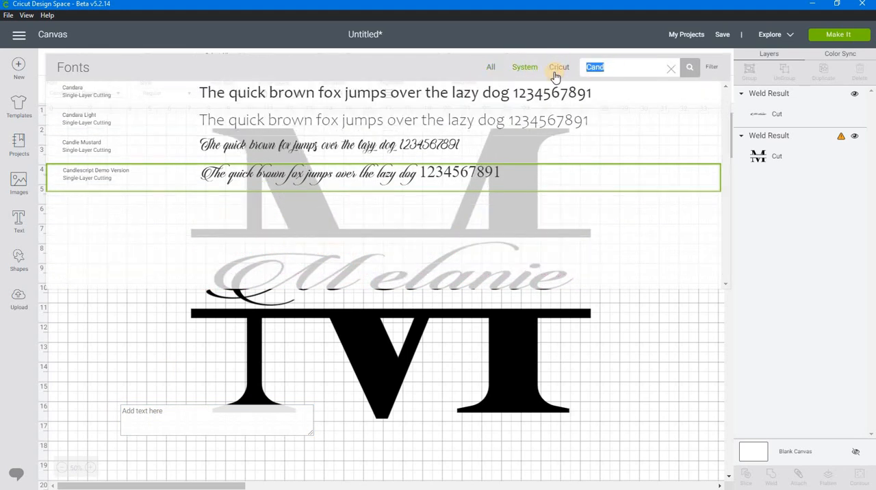
text(Hone)
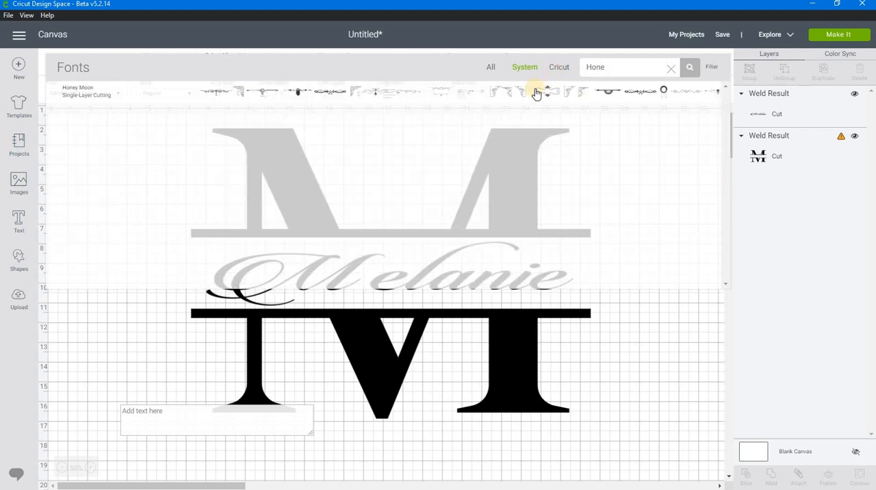
click(416, 90)
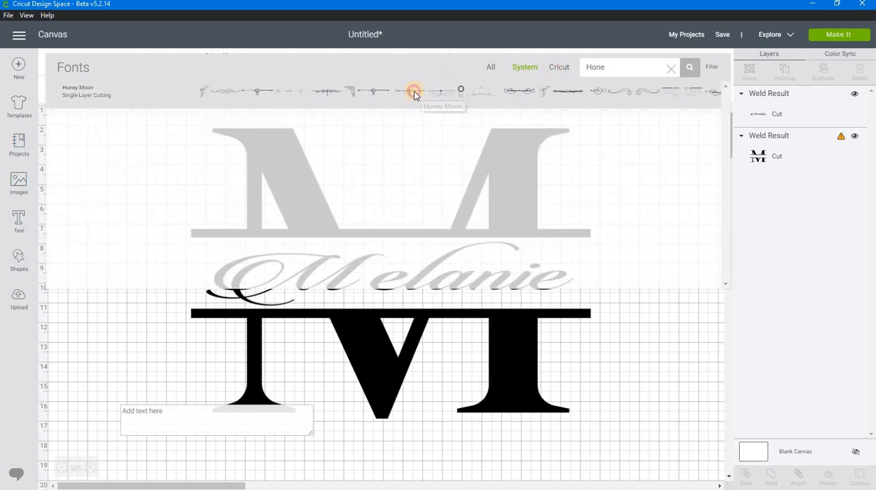
Enter K as the ornament text, enlarge it to about 5.13 by 1.62 inches and move it to about X 1.71, Y 12.57.
click(187, 414)
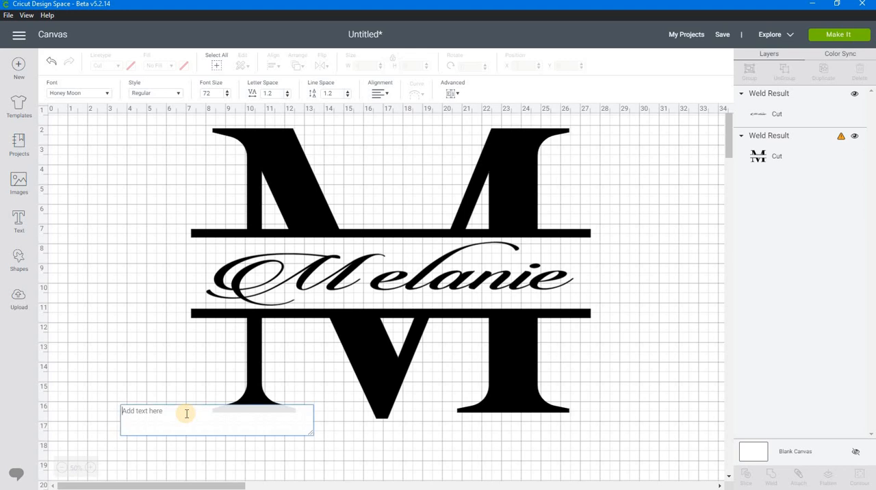
text(K)
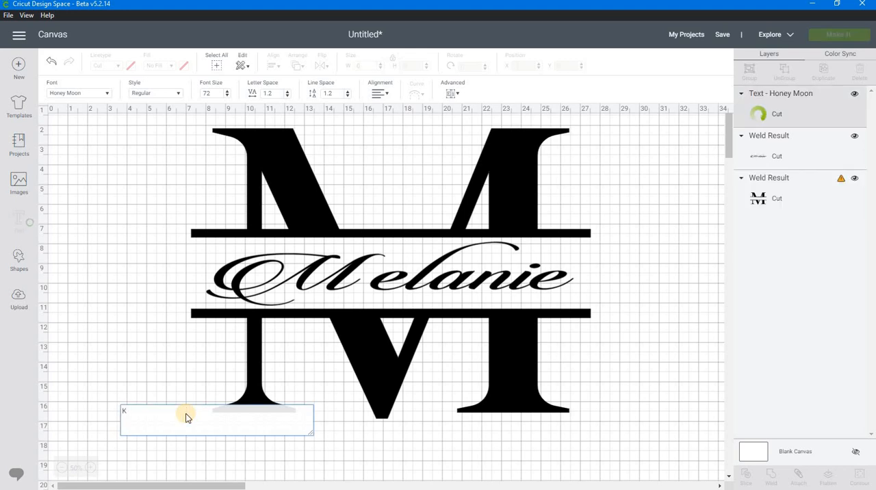
click(142, 395)
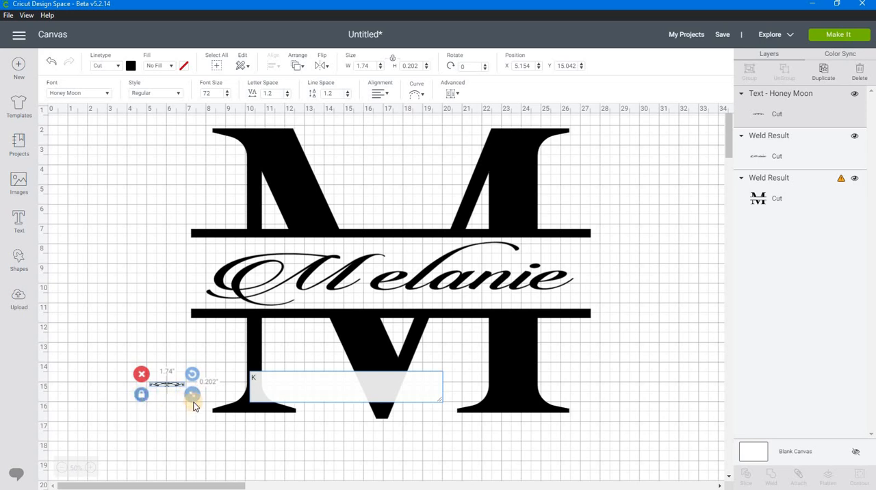
drag(192, 400, 260, 425)
drag(164, 380, 96, 331)
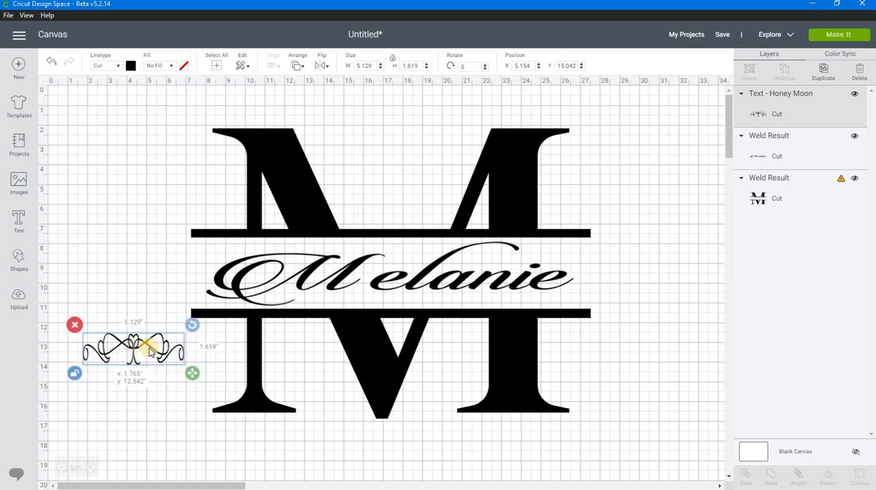
Make a copy of the K ornament with the text n, about 2.21 by 2.45 inches, placed at about X 2.68, Y 7.27.
click(825, 70)
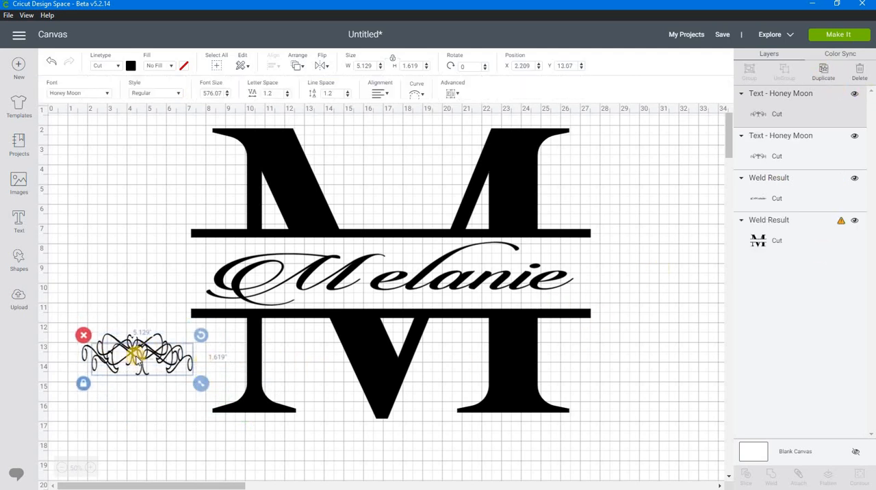
drag(136, 354, 146, 393)
double_click(147, 392)
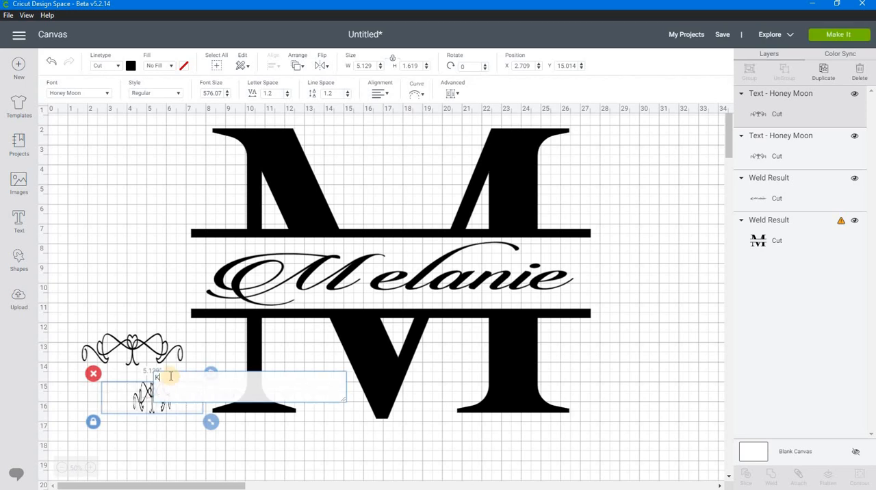
drag(169, 376, 145, 375)
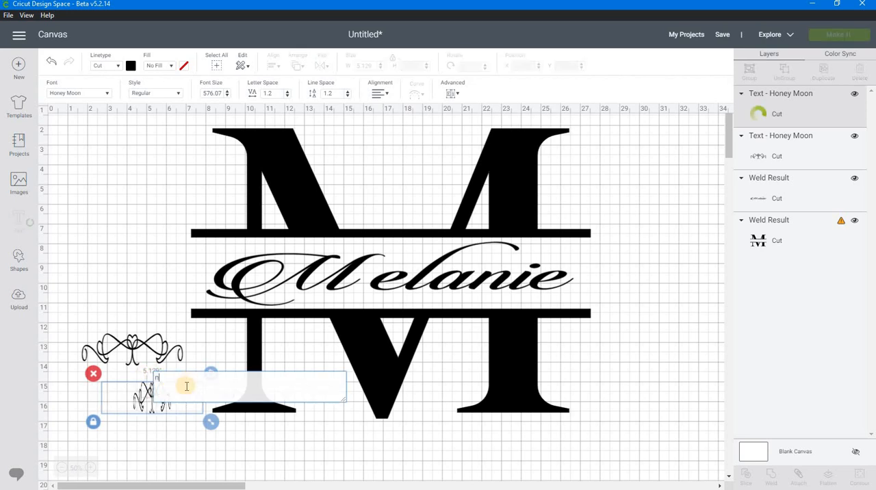
text(n)
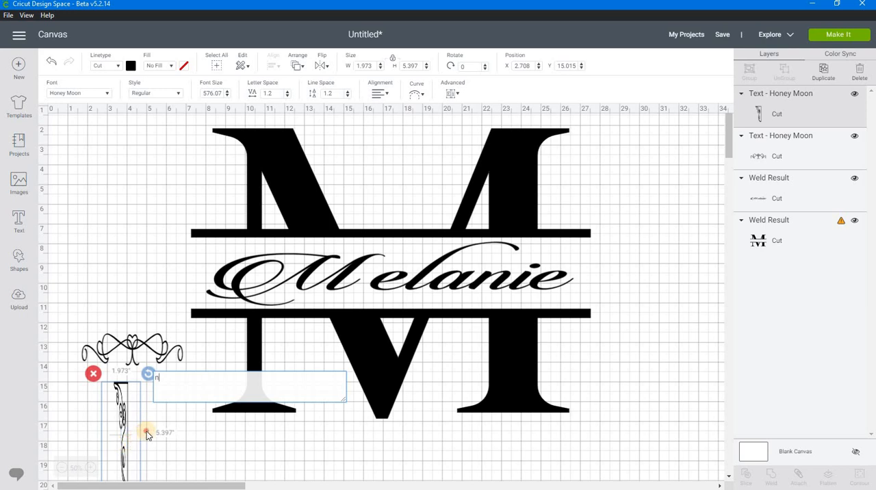
drag(147, 431, 164, 317)
drag(186, 381, 129, 265)
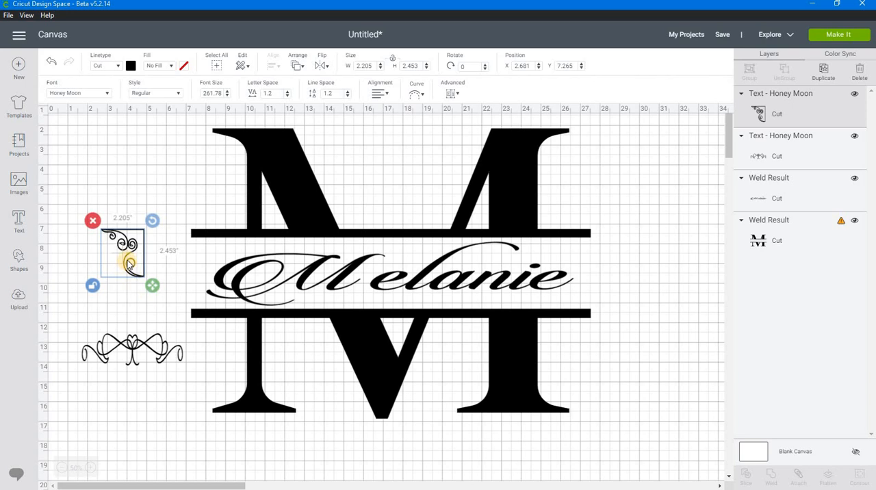
Duplicate the corner ornament, change the copy's text to 0 and place it below the K ornament at about X 3.90, Y 16.24.
right_click(121, 257)
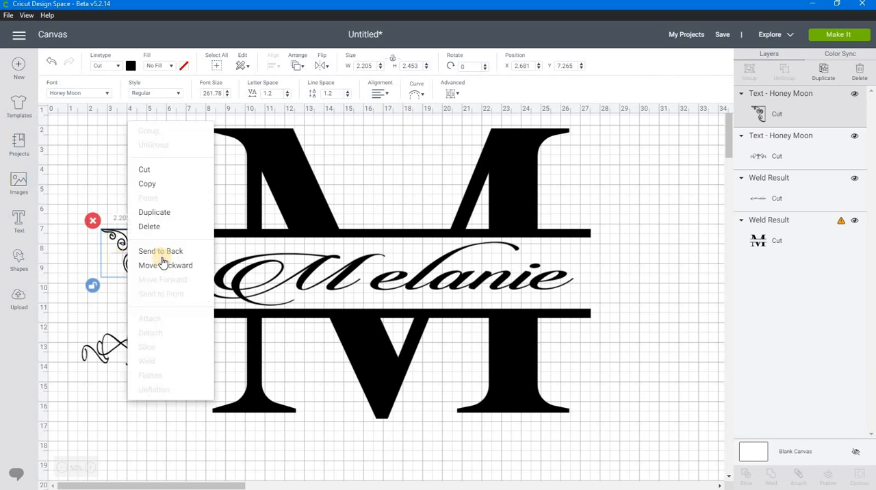
click(163, 215)
drag(131, 265, 172, 467)
double_click(172, 438)
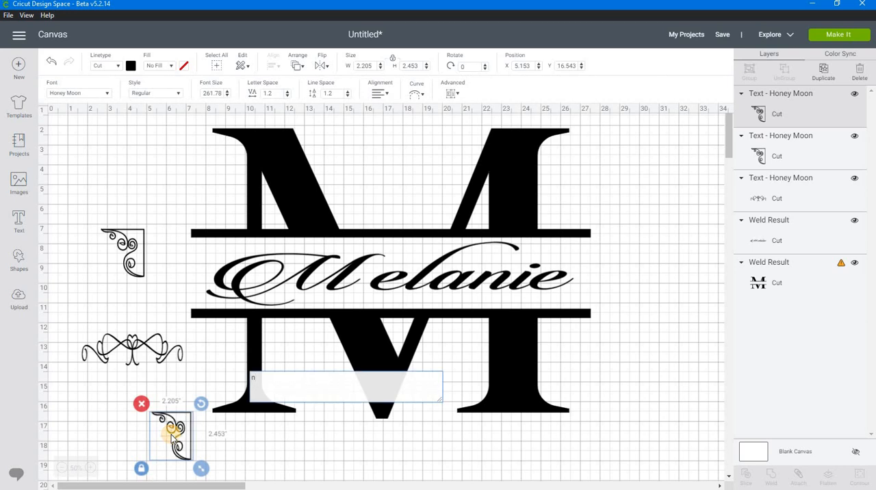
text(0)
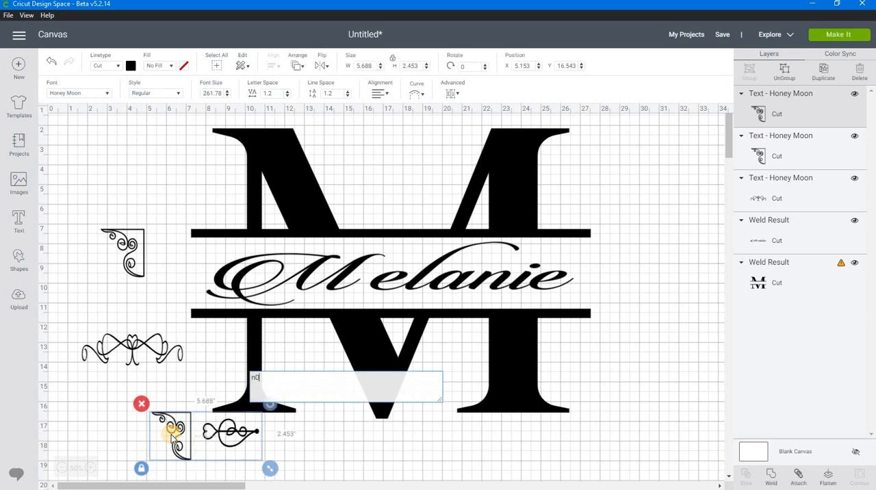
click(257, 378)
key(BackSpace)
drag(177, 419, 157, 422)
Duplicate the 0 ornament, change the copy's text to F and place it below the M at about X 11.93, Y 16.51.
right_click(156, 419)
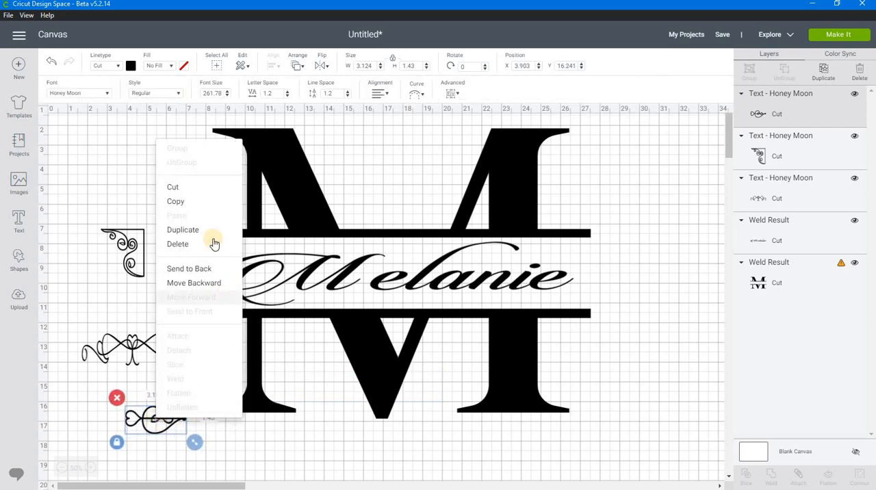
click(183, 230)
drag(167, 432, 299, 467)
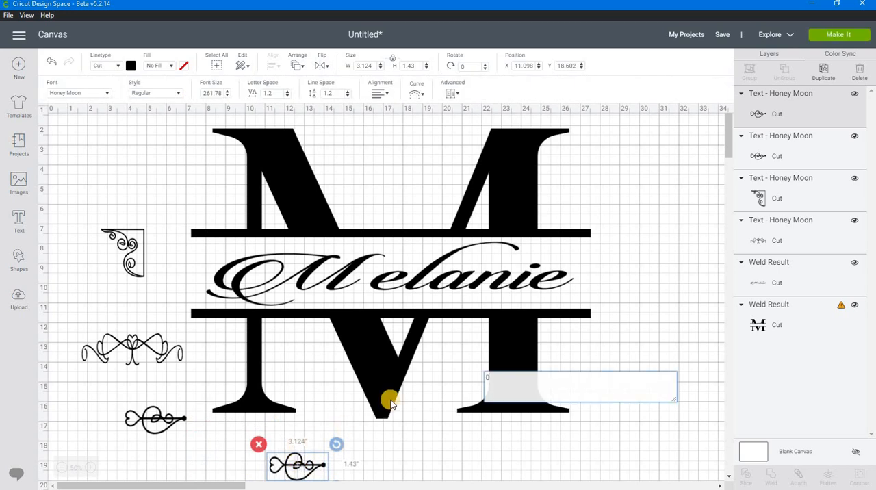
key(BackSpace)
text(F)
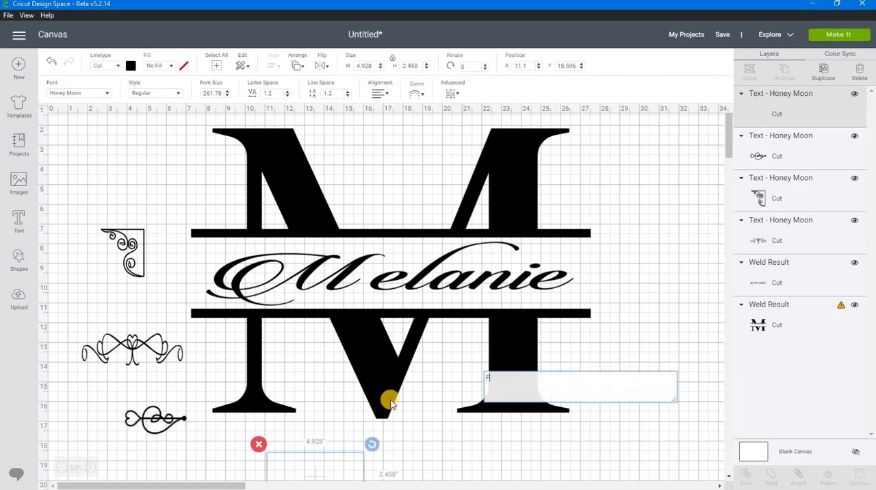
drag(336, 462, 330, 430)
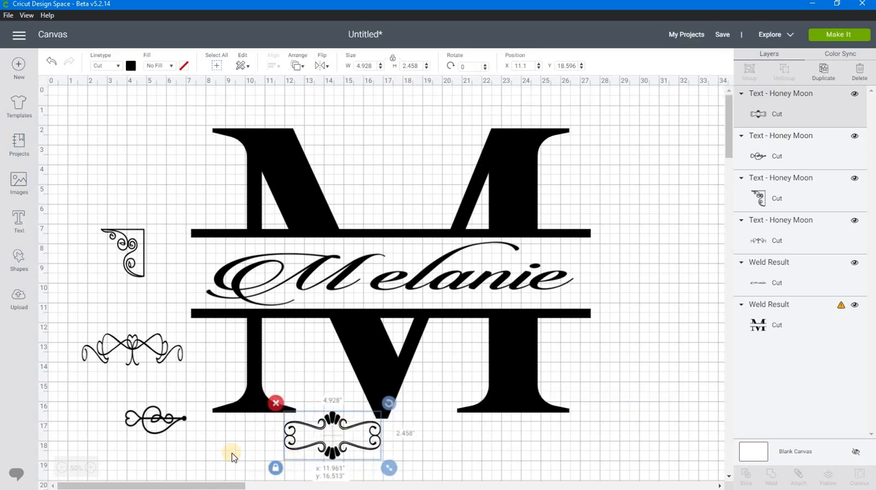
Fit the corner ornament under the M's upper-left serif, about 1.65 by 2.37 inches at about X 8.43, Y 2.35.
click(132, 252)
drag(154, 231, 260, 186)
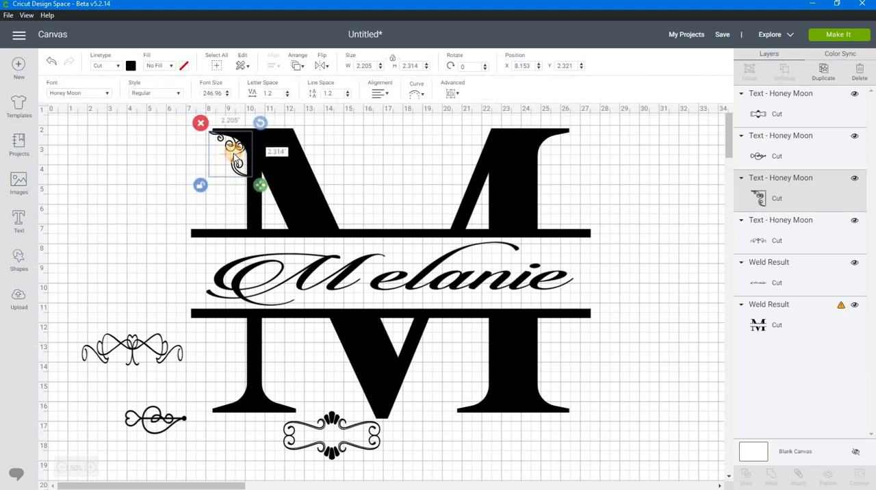
drag(233, 154, 232, 155)
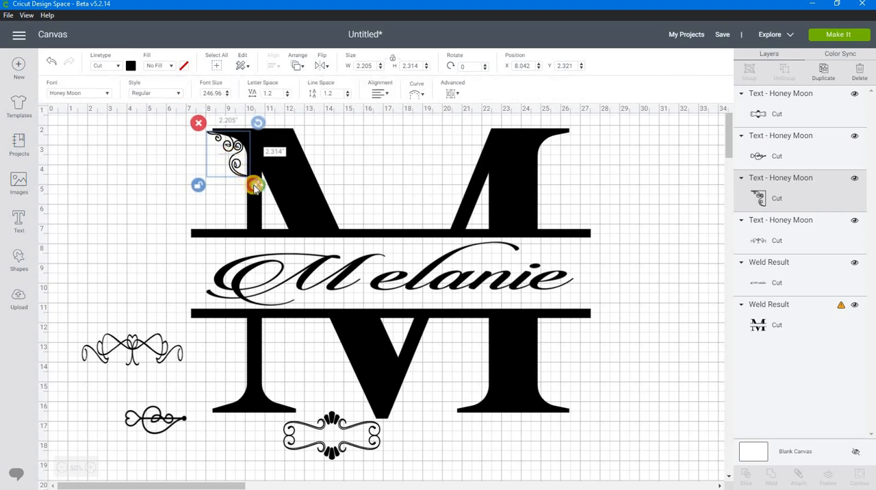
drag(254, 188, 247, 185)
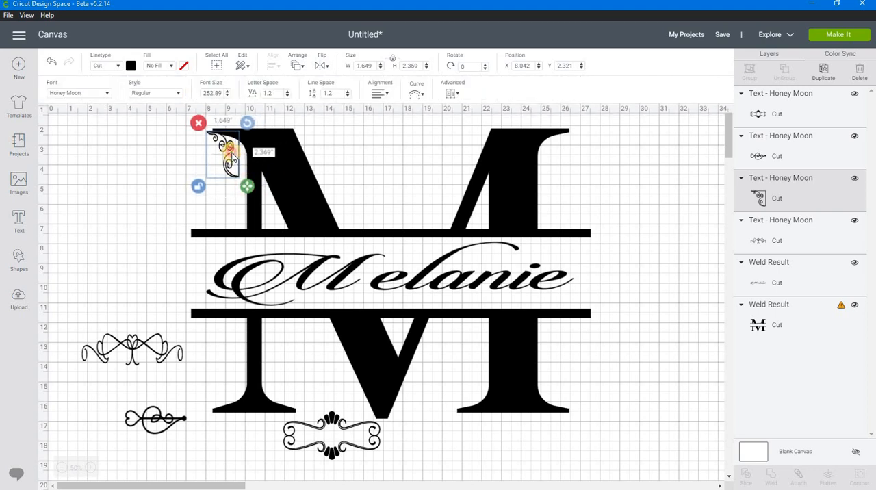
drag(233, 155, 243, 152)
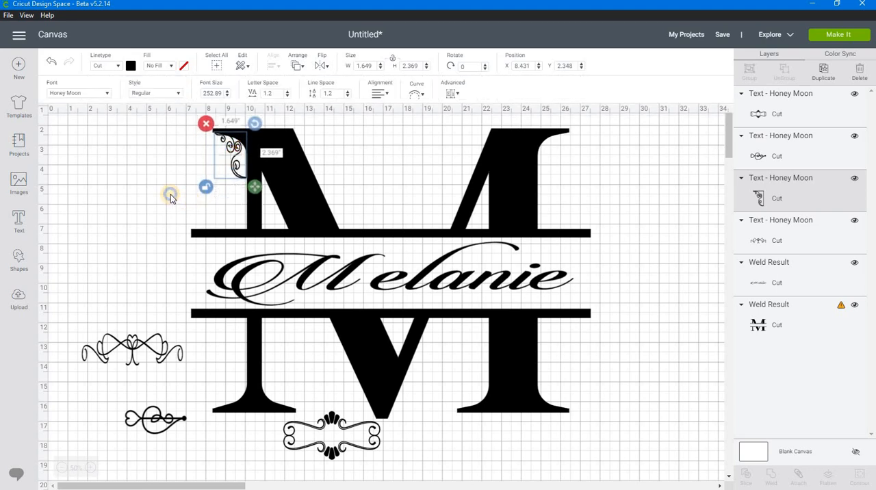
right_click(171, 194)
Duplicate the corner ornament, flip the copy horizontally and fit it under the M's upper-right serif at about X 24.82, Y 2.32.
click(232, 150)
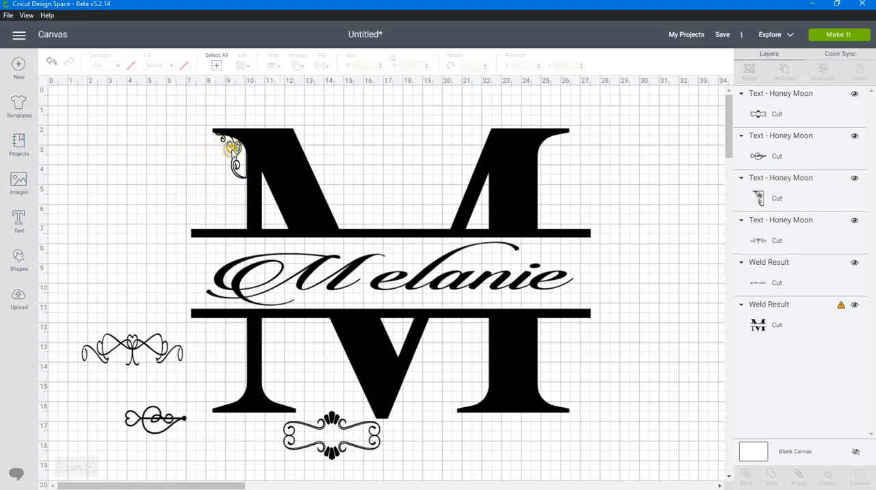
click(232, 149)
right_click(233, 150)
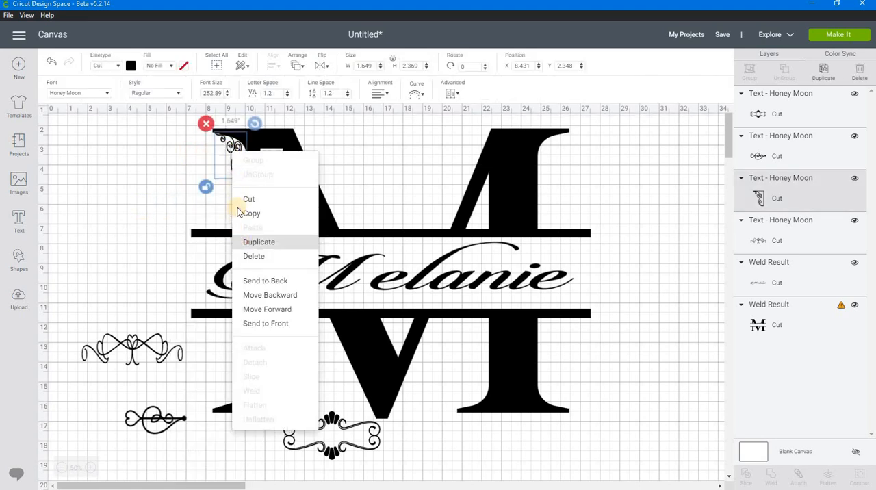
click(258, 242)
drag(267, 172, 417, 172)
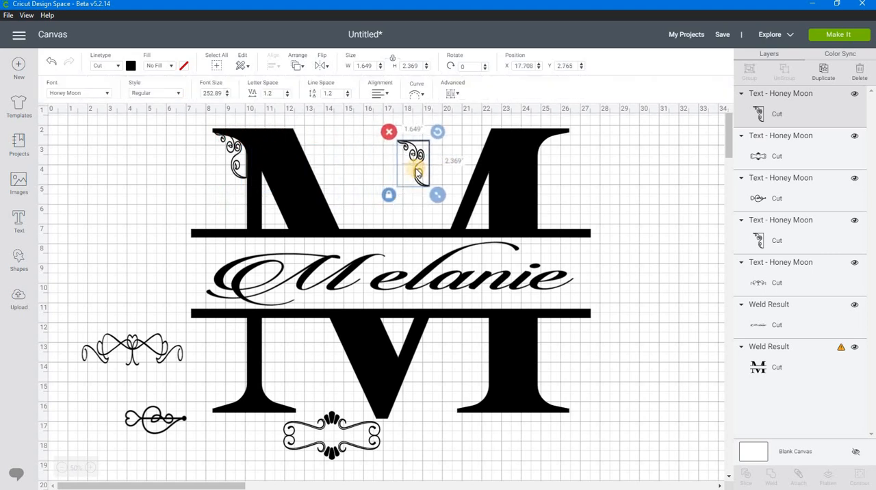
click(327, 69)
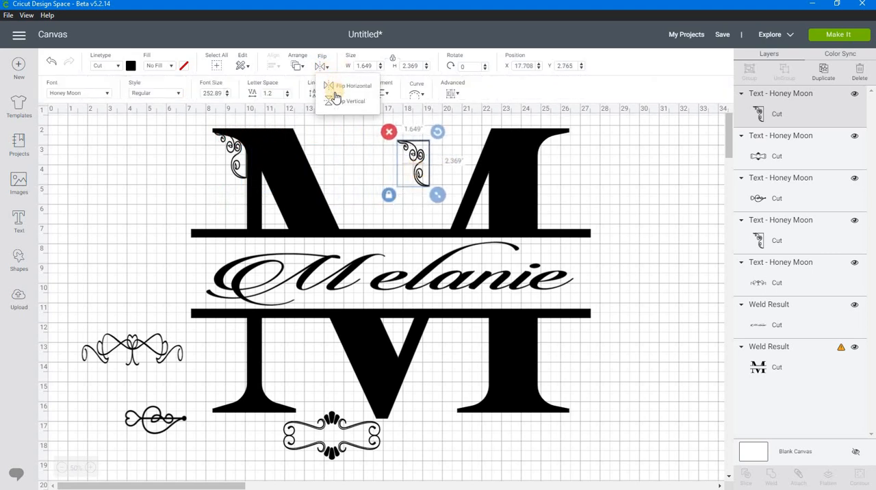
click(340, 91)
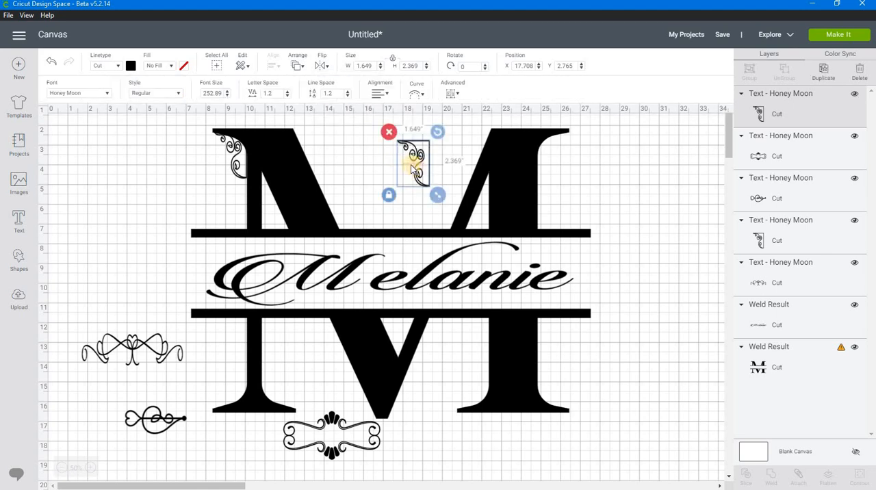
drag(405, 167, 548, 157)
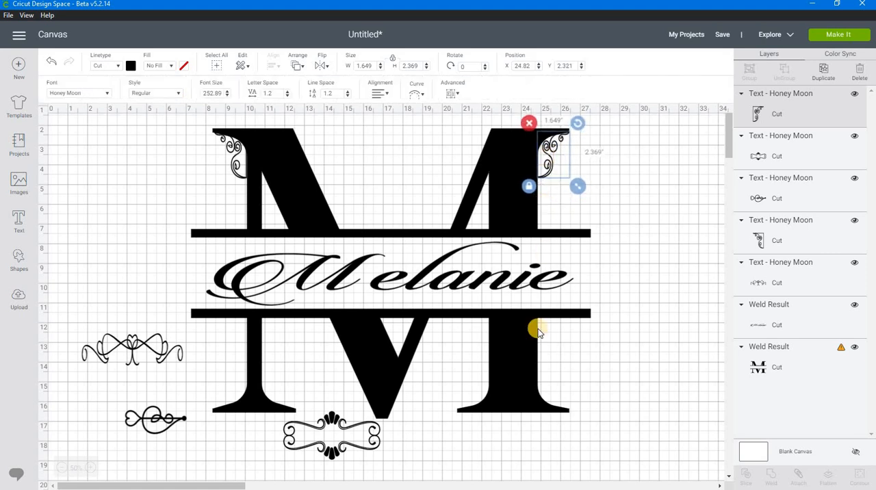
click(432, 374)
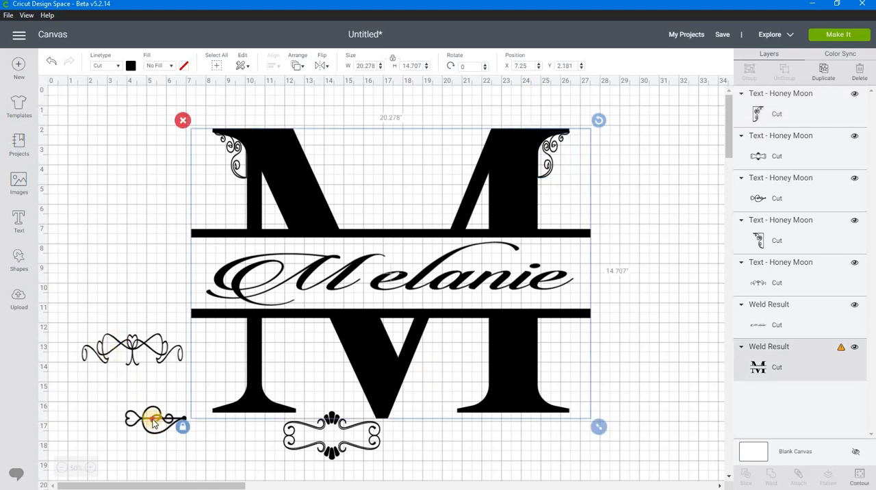
Try the 0 ornament at the left end of the upper bar, shrunk without fixed proportions to about 2.65 by 0.65 inches.
drag(154, 424, 165, 235)
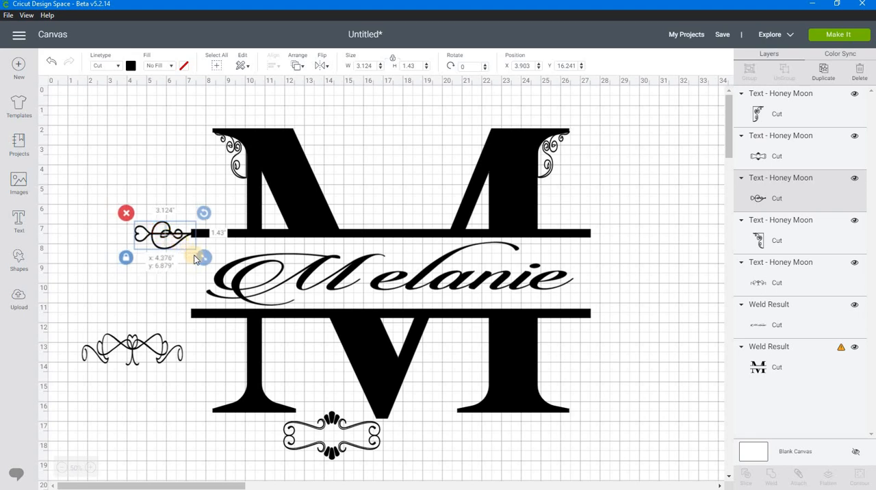
click(125, 257)
click(205, 258)
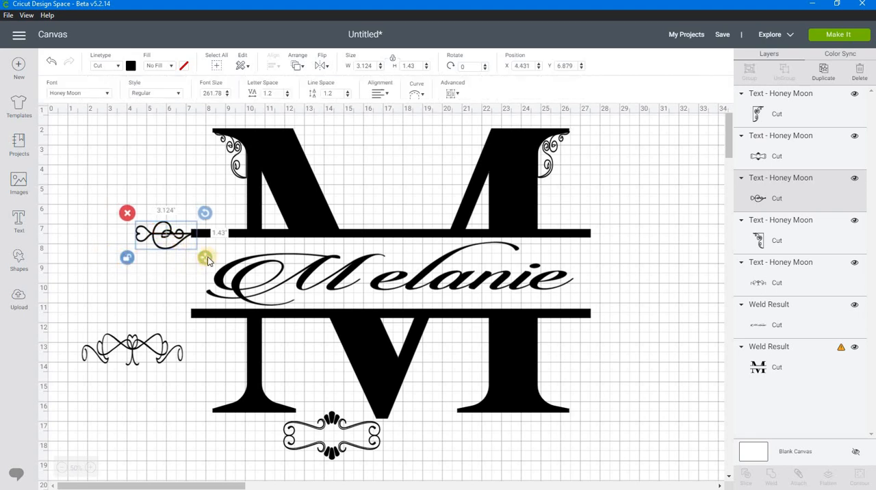
drag(203, 258, 165, 235)
click(169, 229)
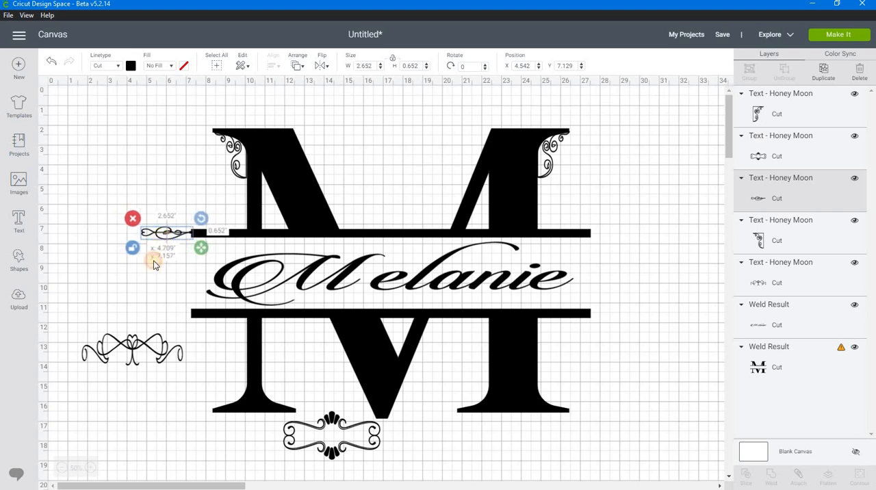
Pull the small 0 ornament away from the upper bar and delete it.
click(139, 290)
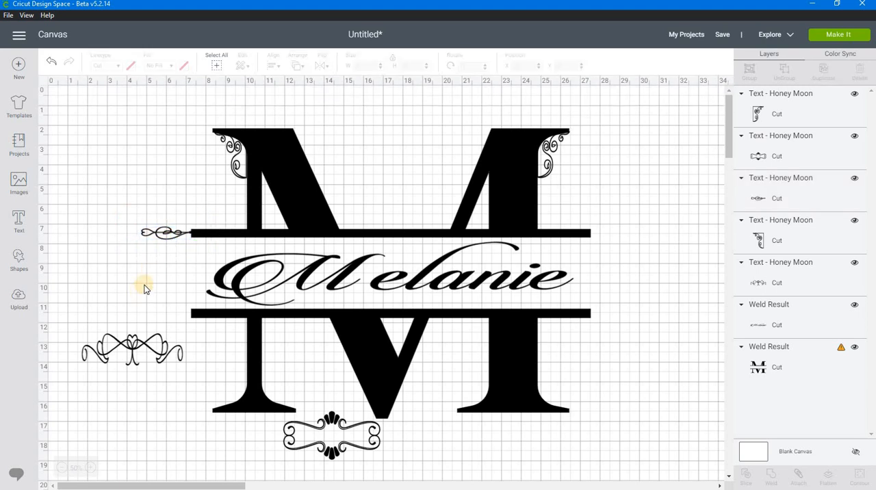
drag(159, 234, 125, 231)
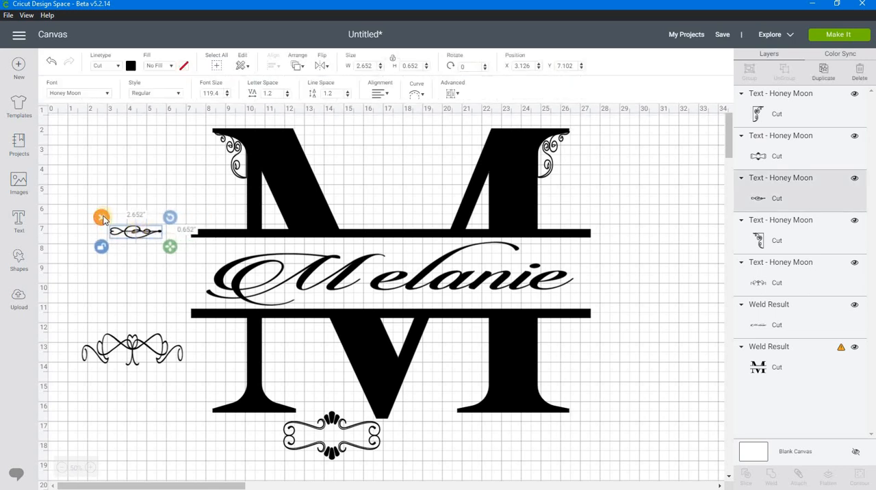
click(102, 218)
Fit the wide K ornament above the upper bar between the M's diagonals, about 5.52 by 1.59 inches at about X 14.74, Y 5.76.
drag(130, 343, 384, 211)
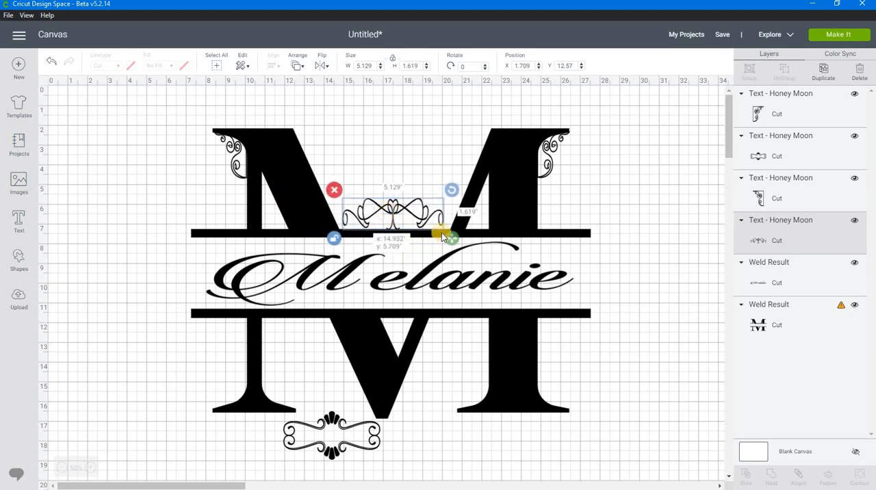
drag(448, 240, 459, 239)
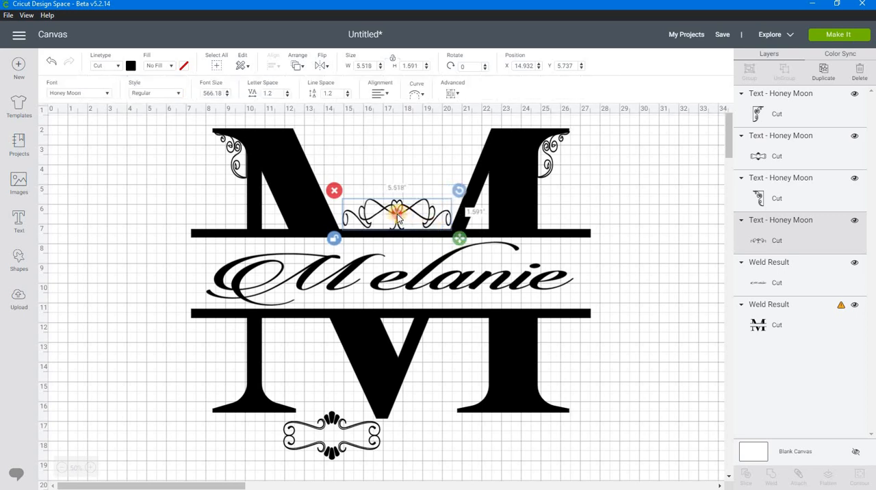
drag(402, 217, 427, 243)
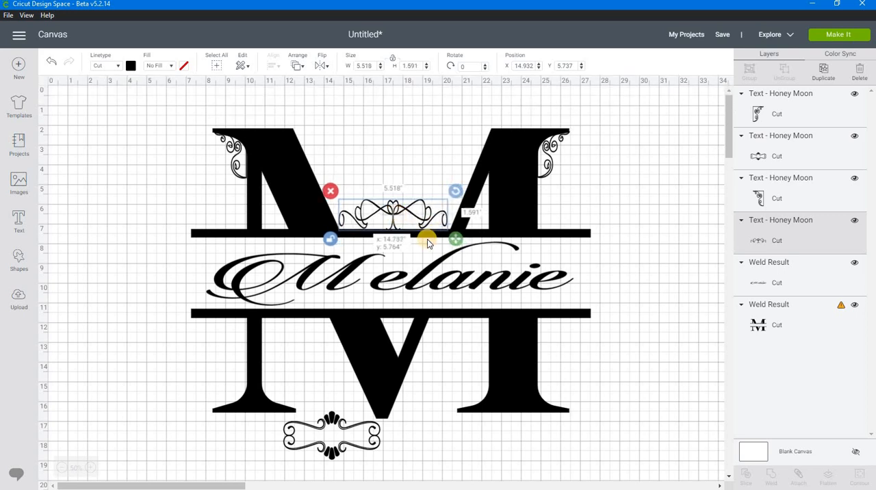
click(440, 359)
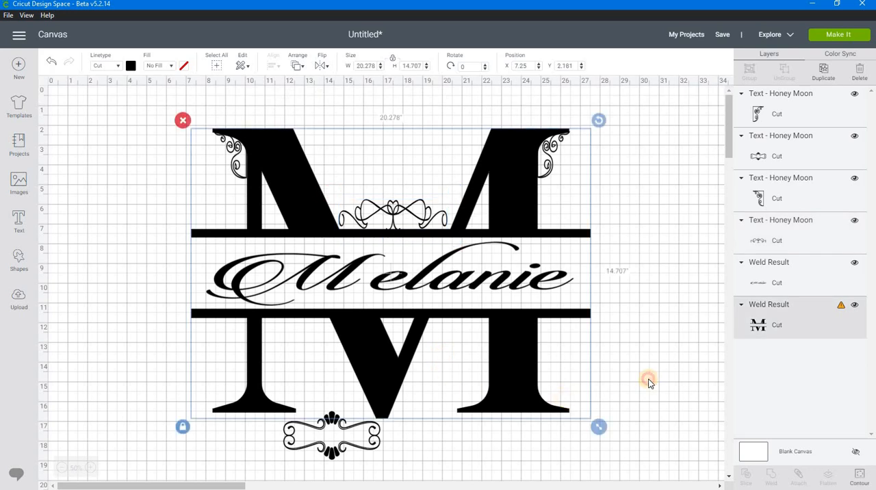
Move the F frame ornament beside the M's lower-right foot at about X 26.79, Y 14.68, and change its font to Eutemia Ornaments.
click(461, 459)
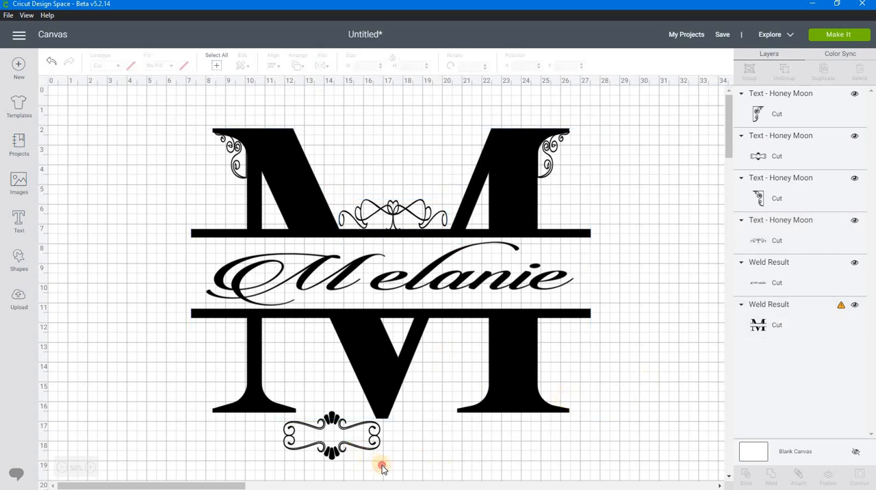
drag(370, 455, 659, 415)
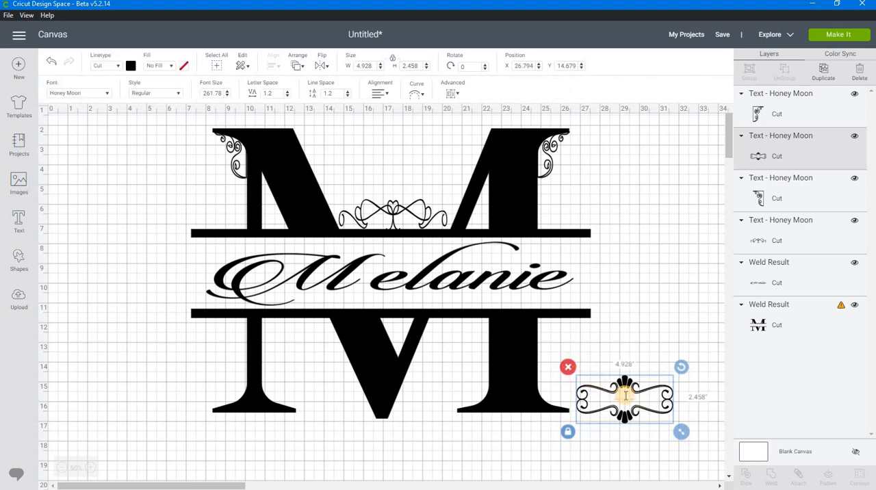
double_click(625, 396)
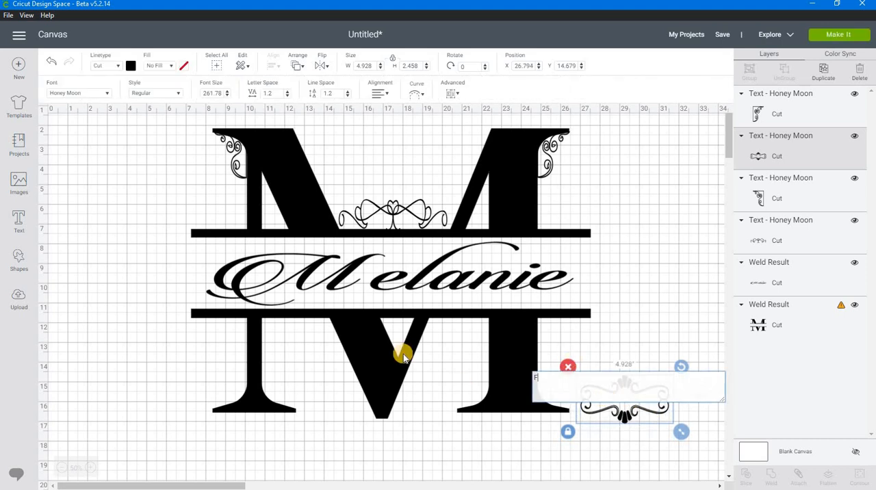
click(124, 96)
drag(604, 67, 586, 67)
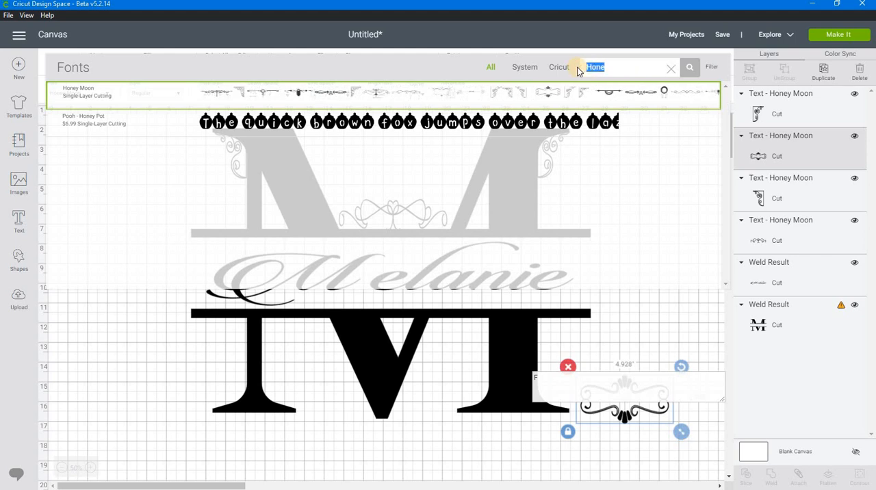
text(ey)
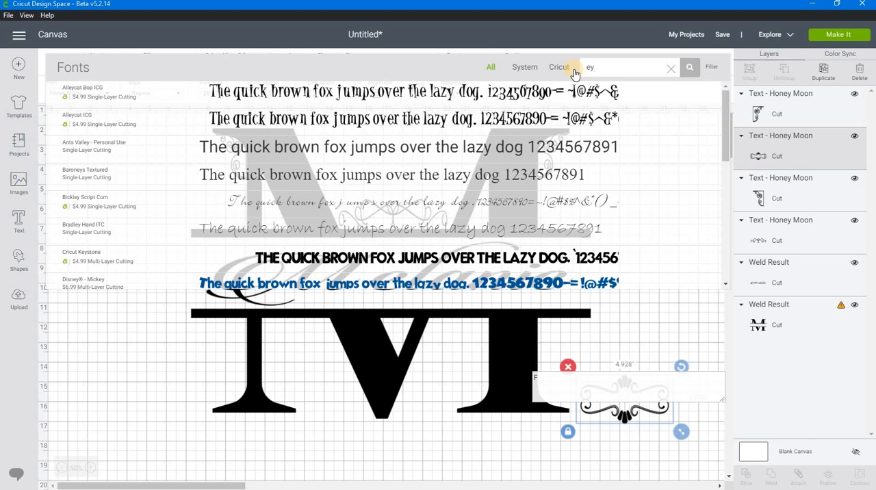
text(t)
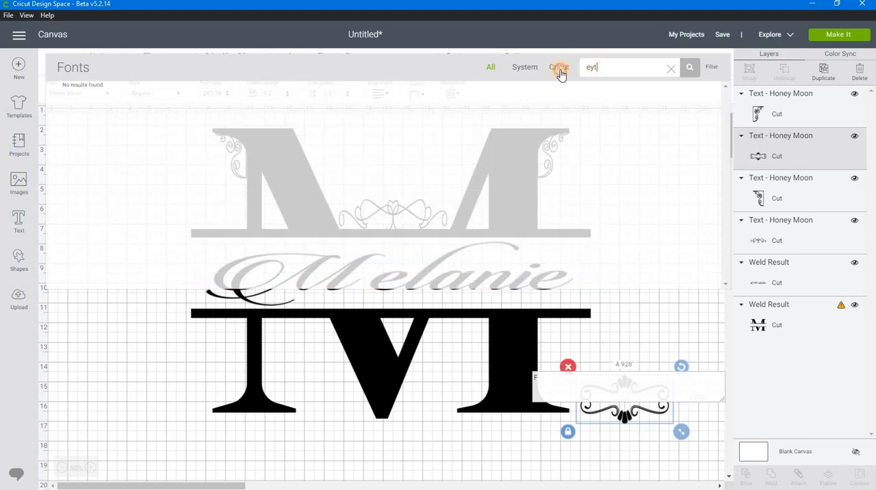
text(eyt)
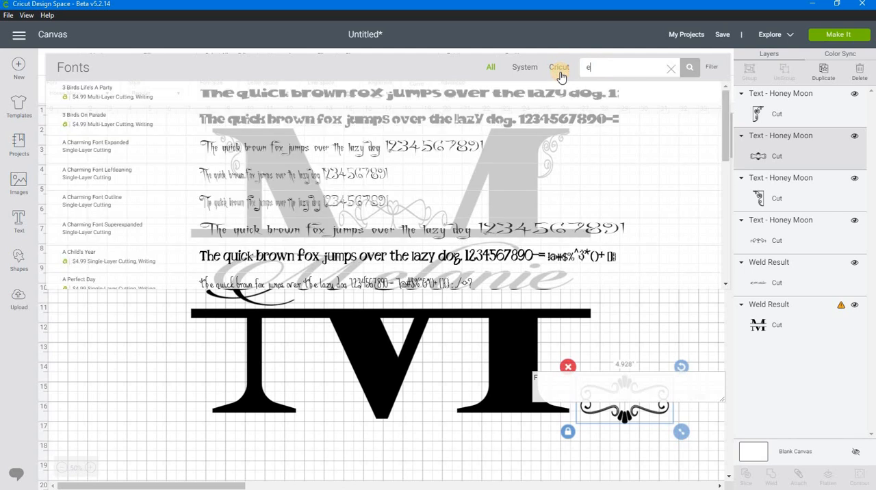
key(BackSpace)
key(BackSpace)
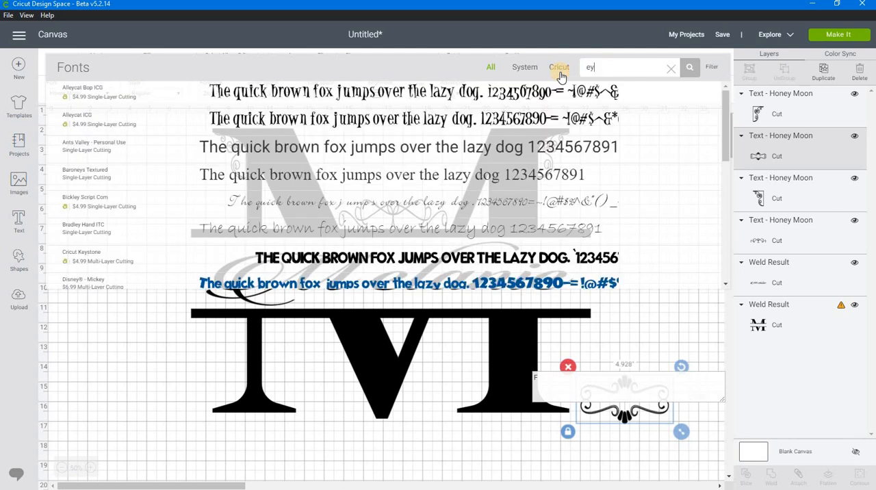
text(ut)
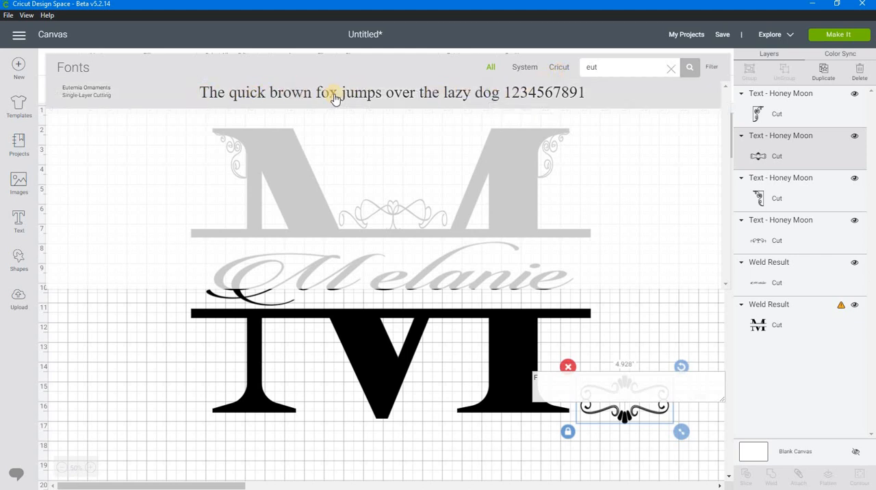
click(294, 94)
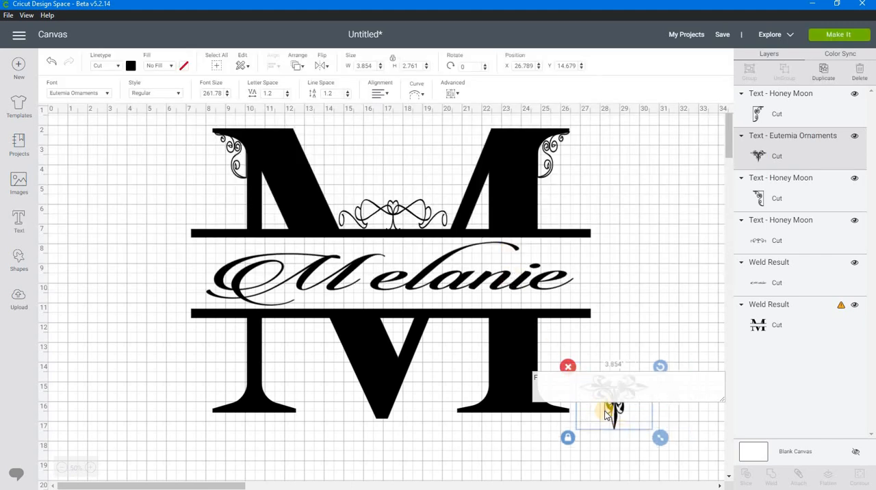
Move the Eutemia ornament to the left of the M's lower half, at about X 2.18, Y 11.93, and change its text to l.
drag(619, 416, 127, 348)
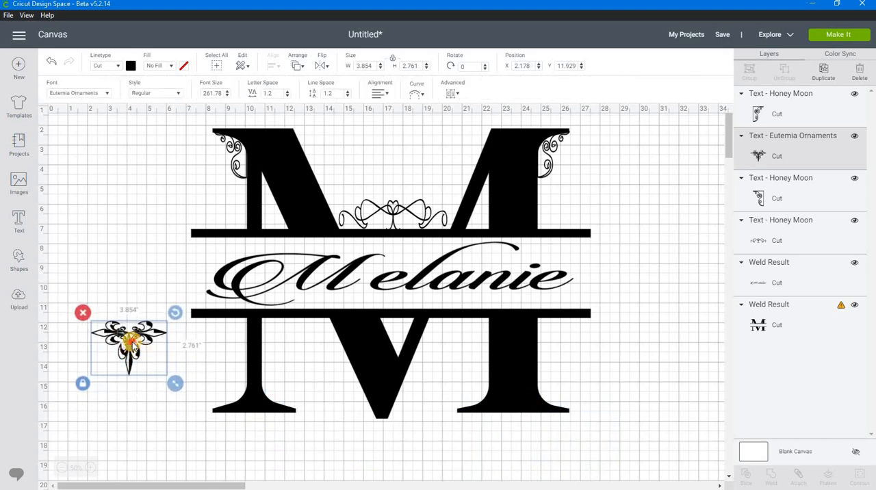
double_click(130, 340)
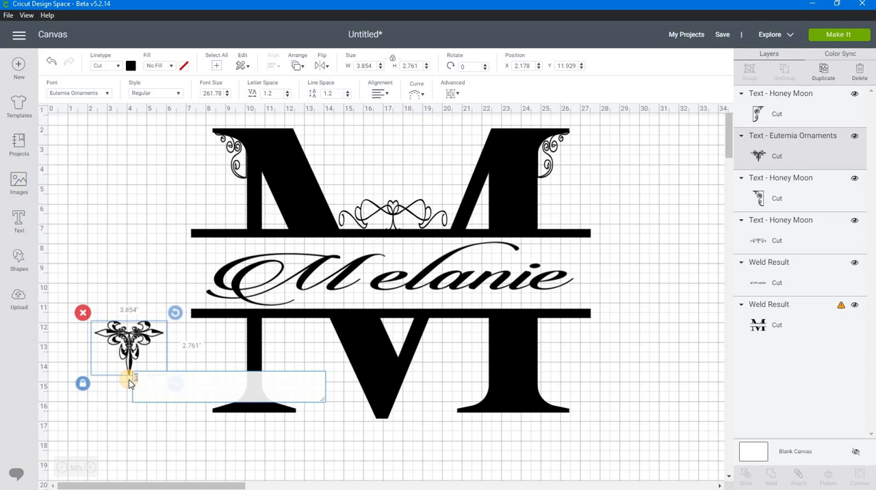
key(BackSpace)
text(l)
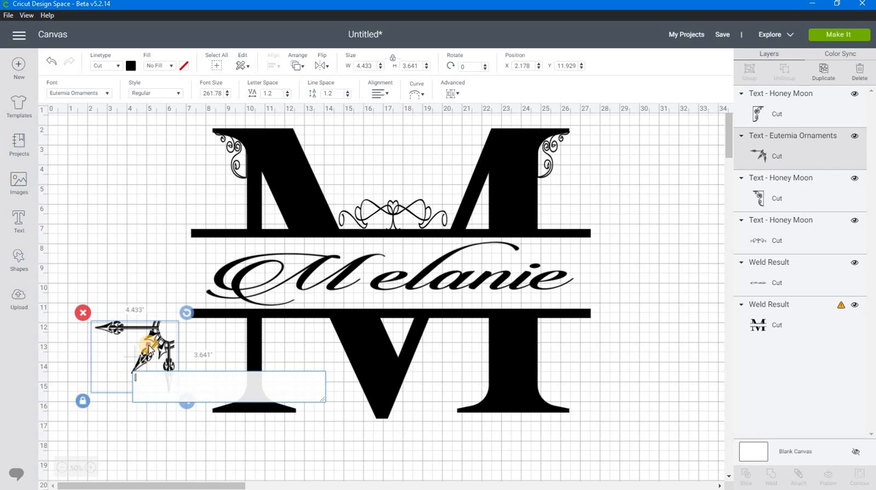
click(149, 347)
Try the arrow ornament under the M's centre point, rotated about 314.52°, and move it back left of the M, rotated about 25.71°.
drag(149, 347, 383, 442)
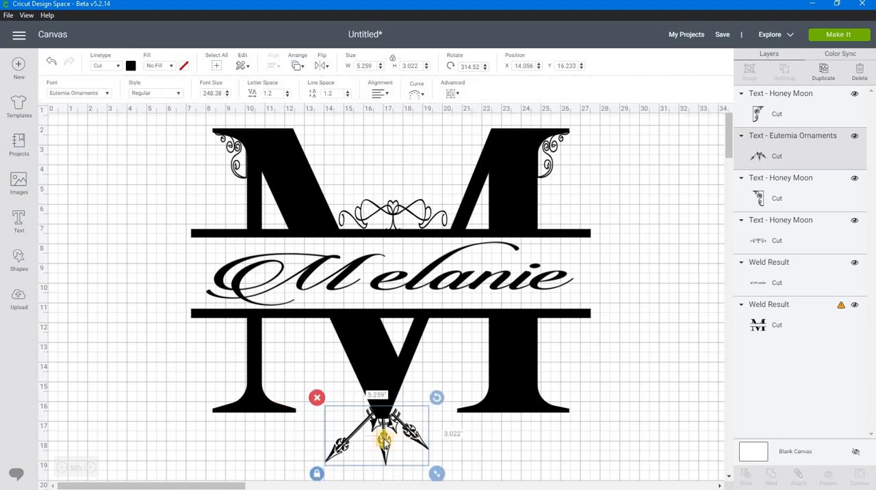
drag(333, 409, 94, 339)
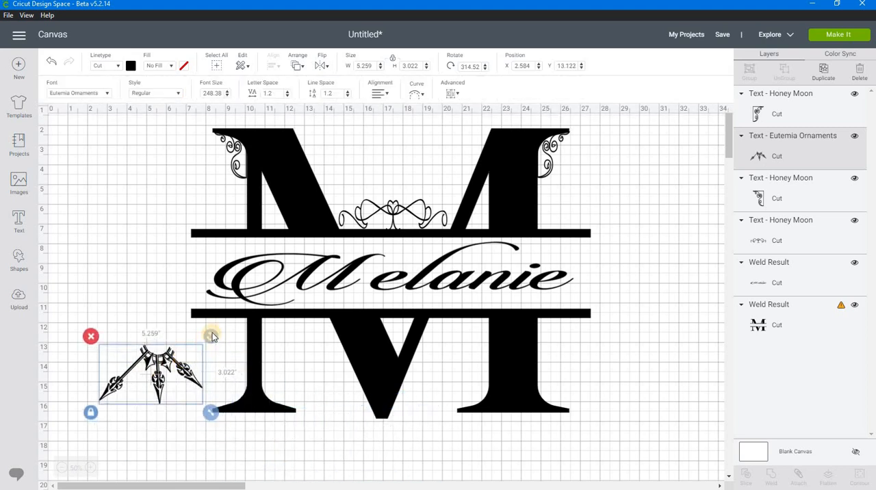
drag(212, 336, 208, 418)
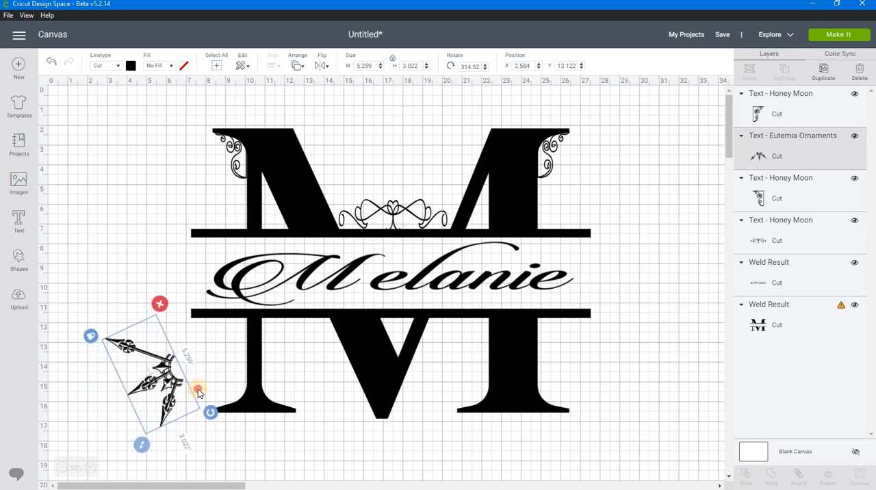
Replace the Eutemia ornament's text with ~ and rotate the resulting double arrow to horizontal near the M's lower-left foot.
double_click(157, 373)
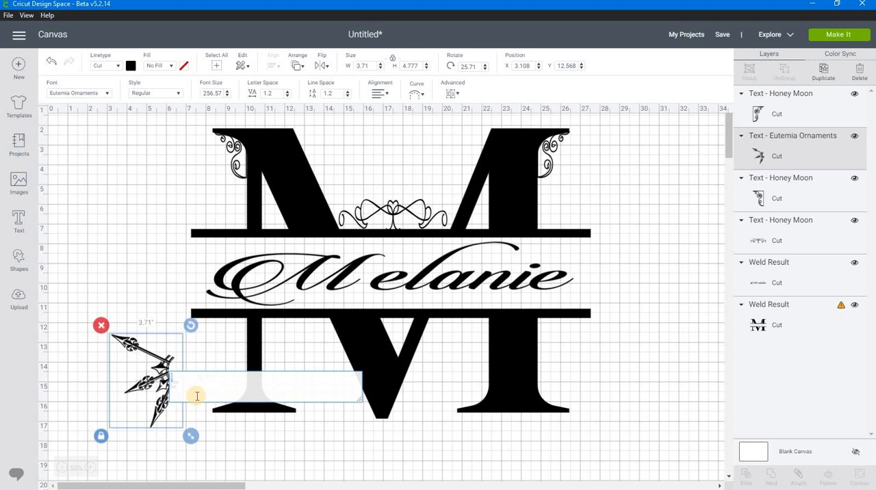
key(BackSpace)
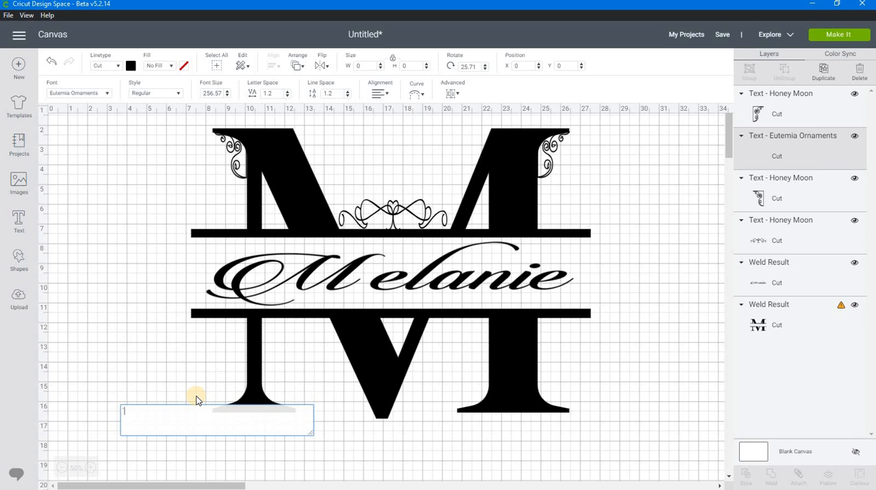
key(BackSpace)
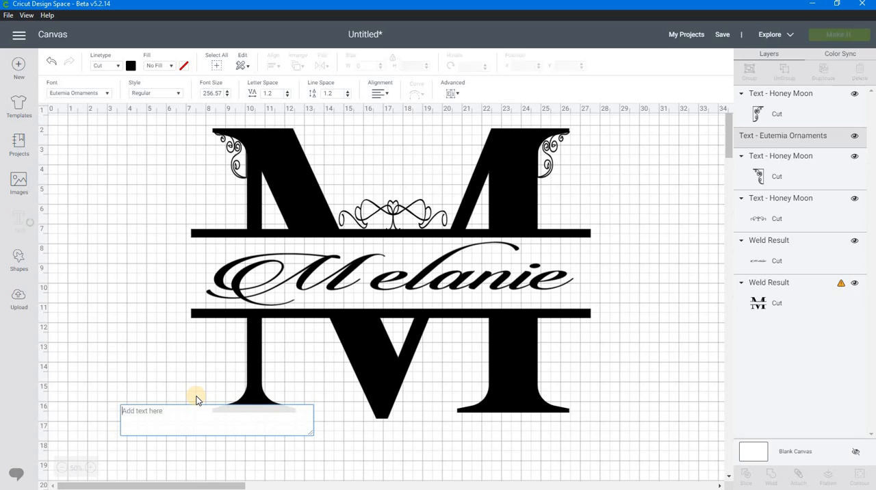
text(~)
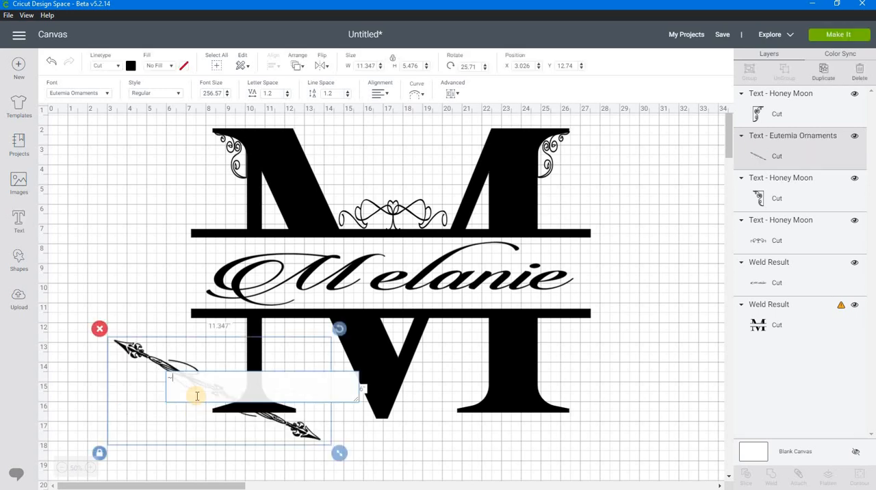
drag(156, 363, 149, 382)
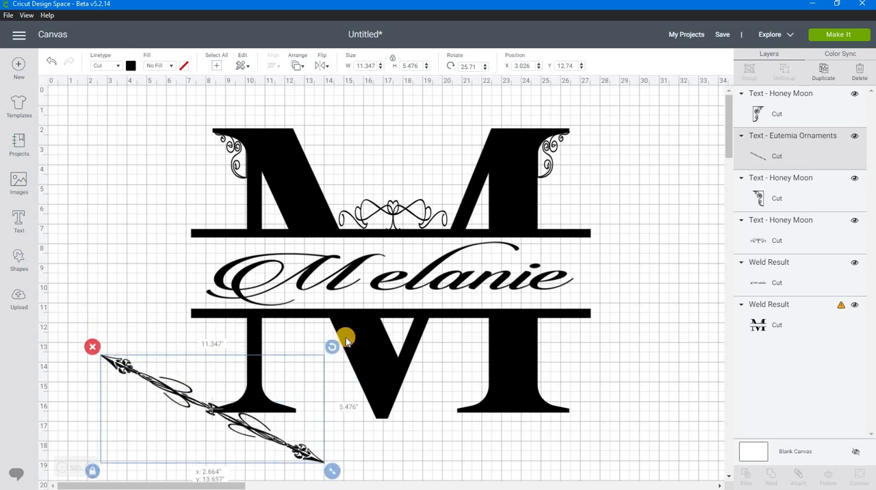
drag(329, 346, 276, 331)
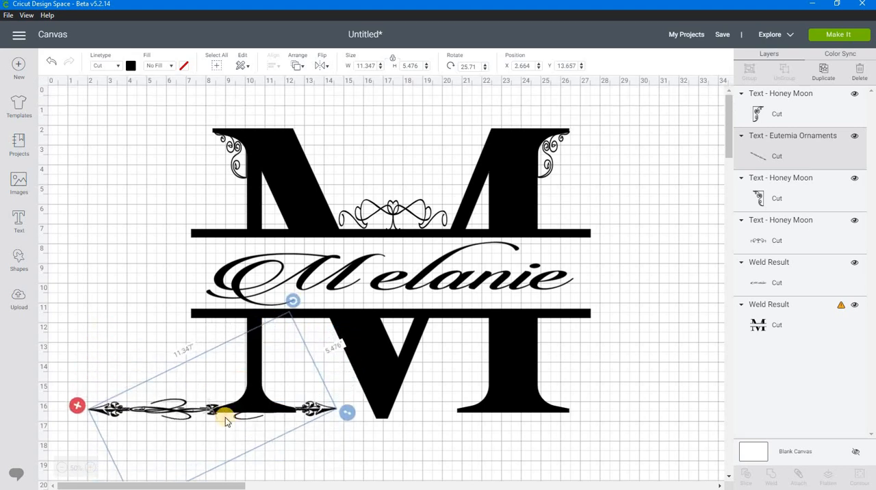
Try the double arrow upright beside the M's left side, rotated about 90.16° and scaled to about 0.481 by 5.669 inches.
drag(208, 401, 180, 230)
mouse_move(183, 280)
mouse_down()
mouse_move(170, 276)
mouse_move(186, 273)
mouse_up()
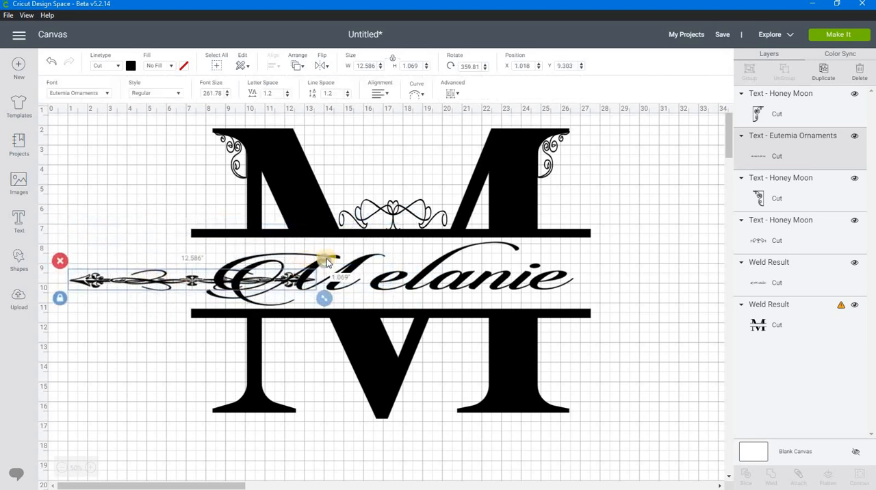
drag(326, 259, 203, 363)
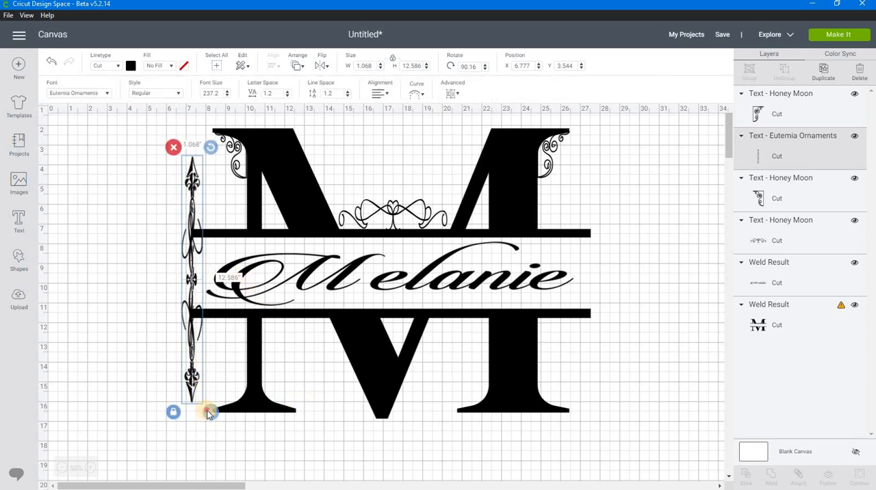
drag(208, 411, 283, 277)
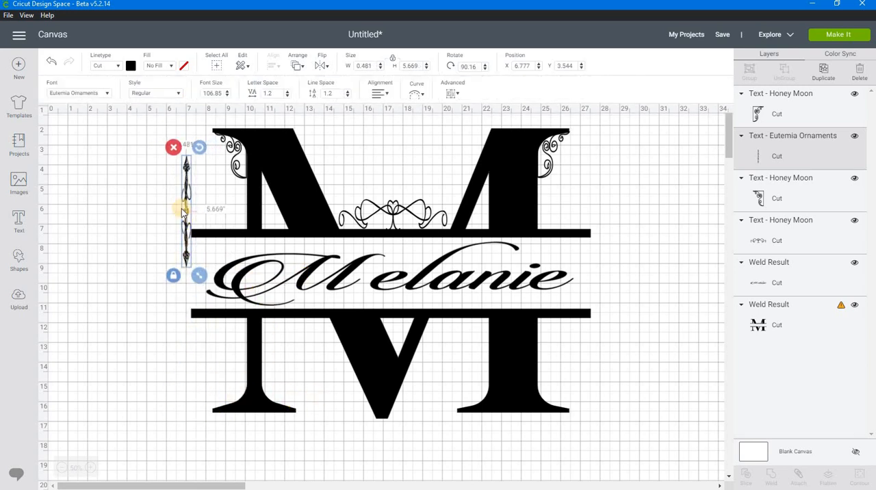
Turn the double arrow level at about 359.57° and stretch it, proportions unlocked, to about 9.26 by 1.49 inches below the M's left foot.
drag(199, 147, 125, 223)
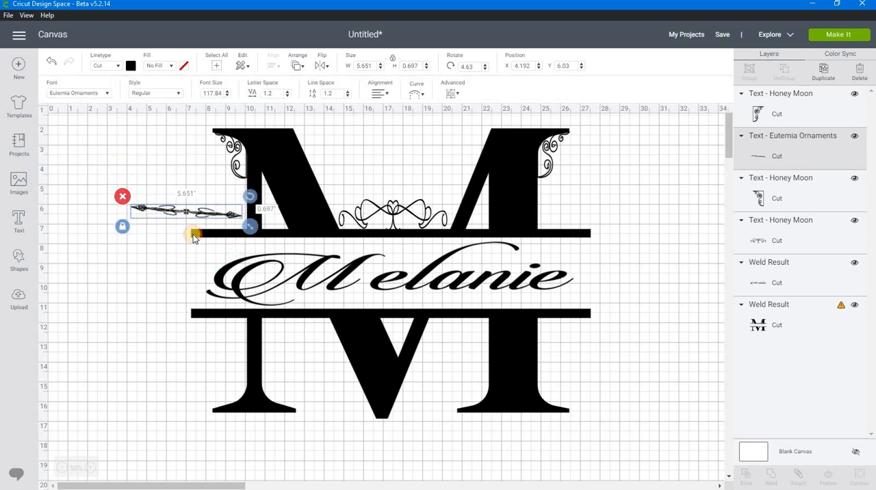
drag(245, 194, 242, 190)
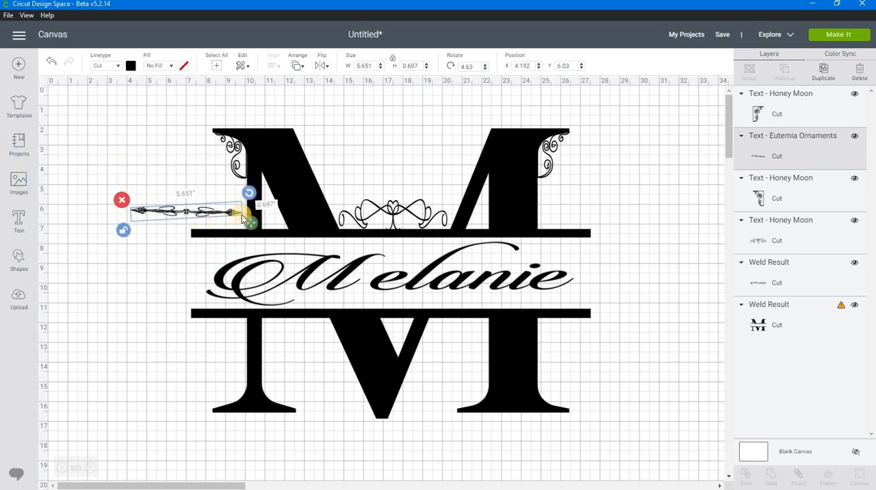
drag(249, 223, 321, 245)
drag(187, 230, 256, 444)
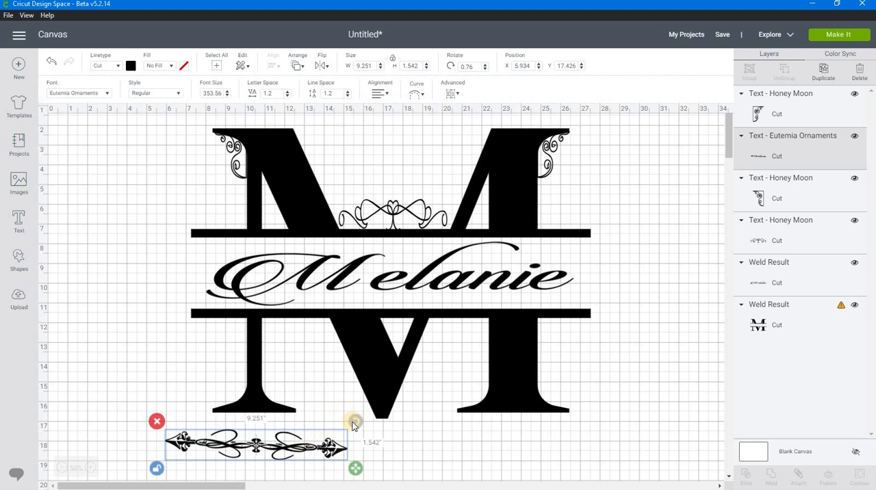
drag(354, 421, 351, 424)
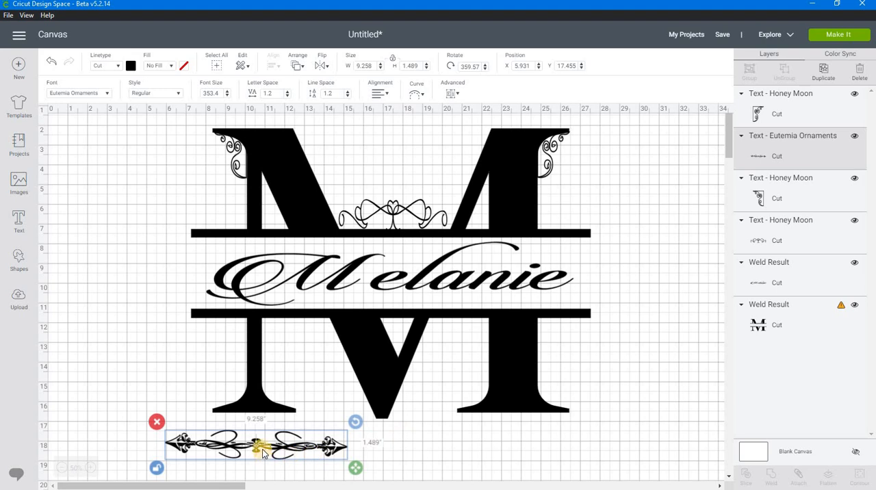
Add the spearhead scroll character to the Eutemia ornament text and remove the ~ so only the scroll is left.
double_click(228, 434)
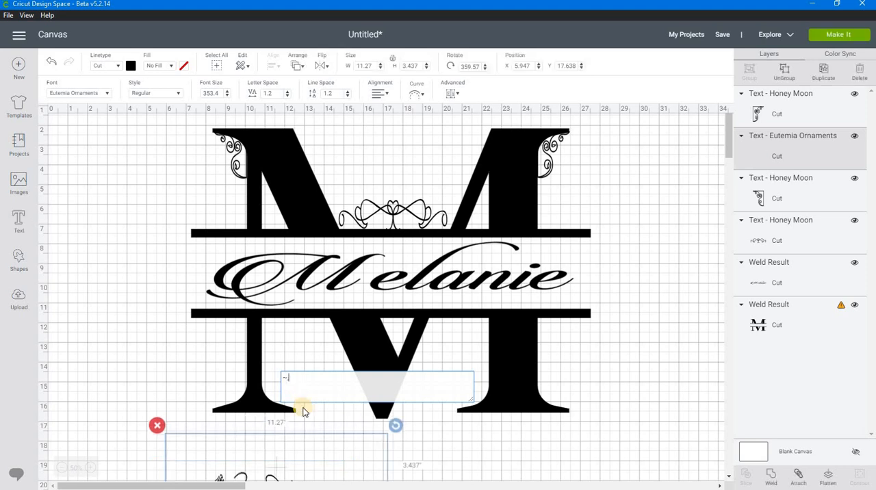
drag(321, 459, 273, 430)
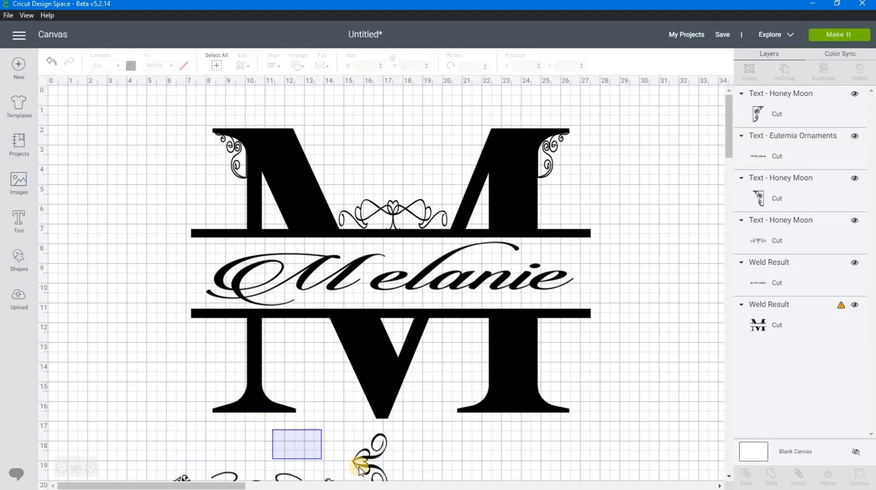
drag(362, 460, 196, 354)
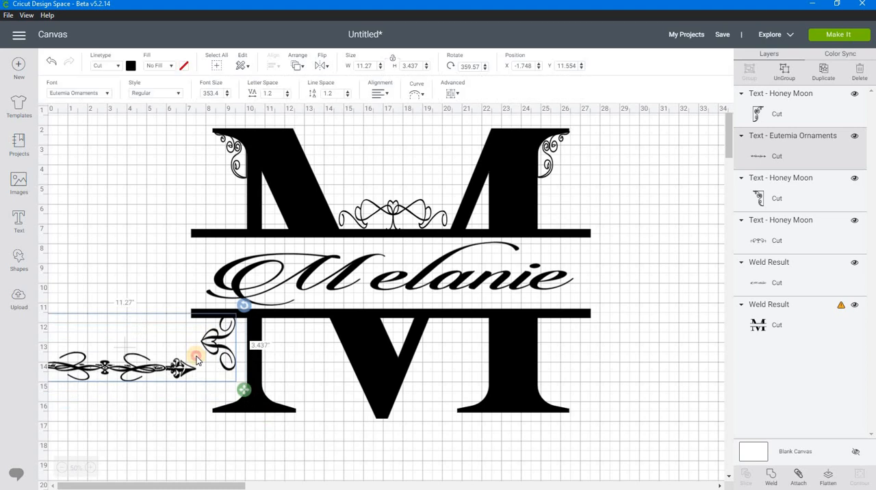
double_click(128, 380)
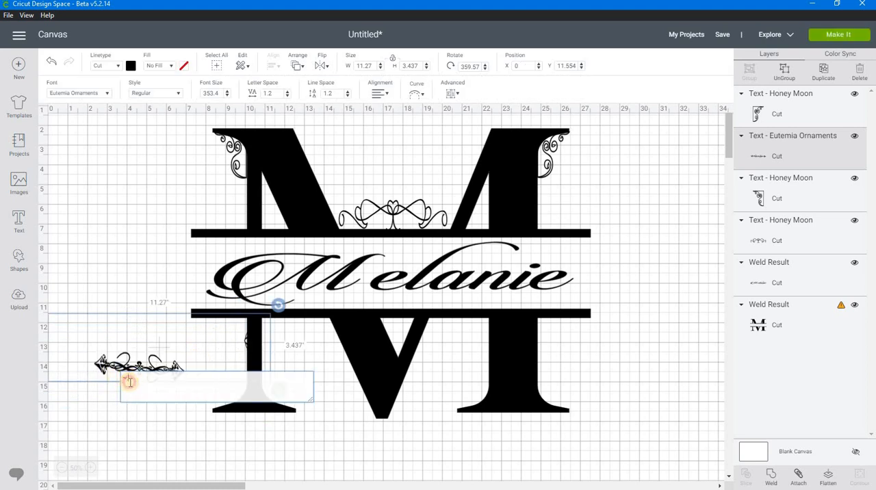
key(BackSpace)
Fit the spearhead scroll at the left end of the name gap, about 3.231 by 3.501 inches at about X 4.222, Y 7.716.
drag(81, 340, 157, 274)
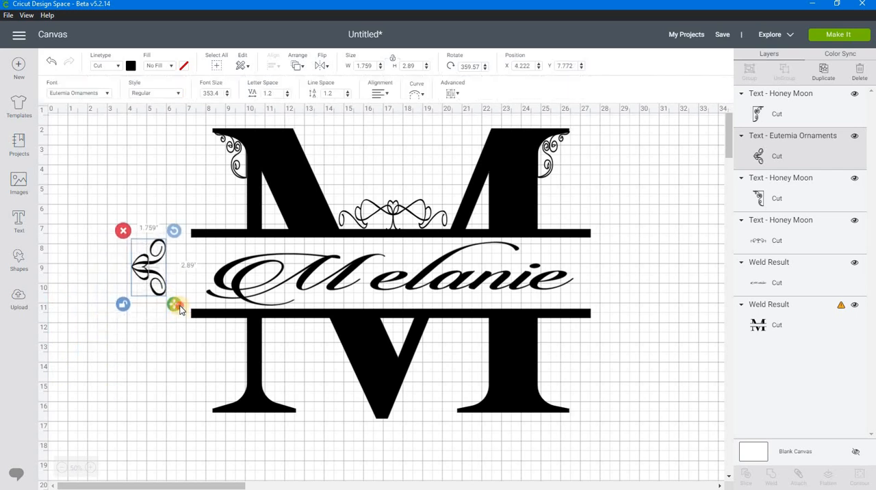
drag(174, 307, 208, 319)
click(168, 274)
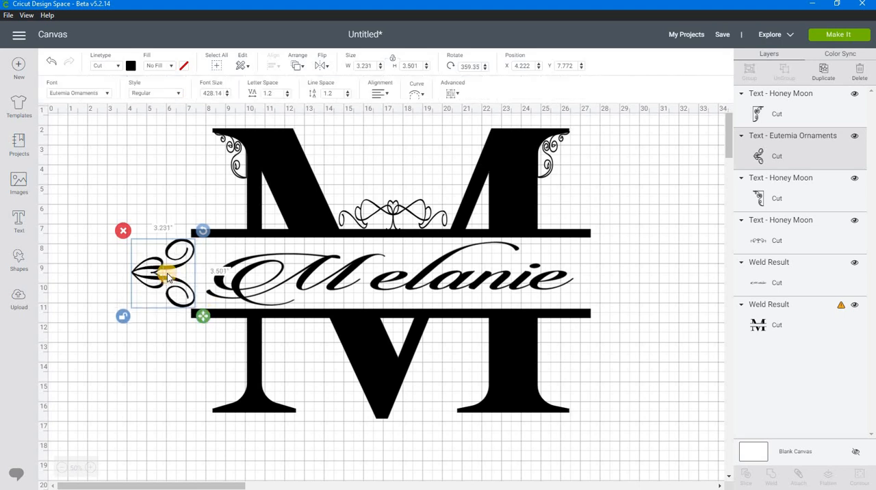
click(167, 344)
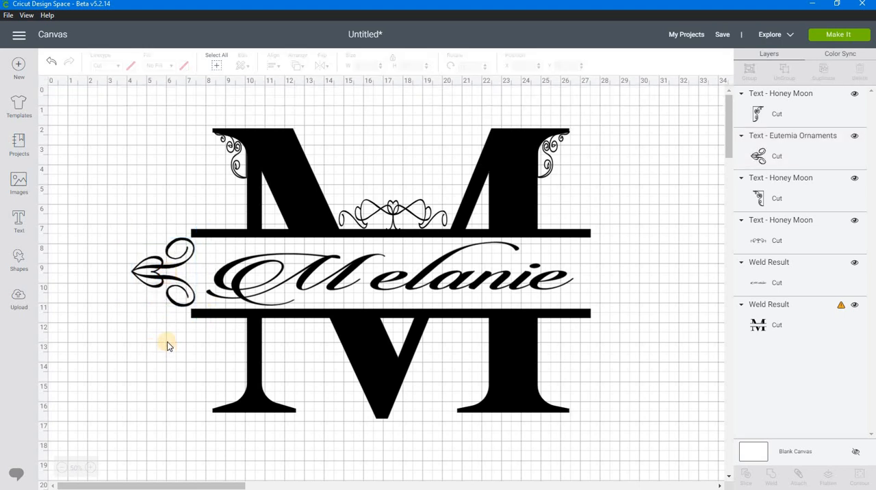
Duplicate the spearhead scroll, flip the copy horizontally and place it at the gap's right end, about X 27.333, Y 7.744.
click(163, 277)
right_click(165, 273)
click(188, 229)
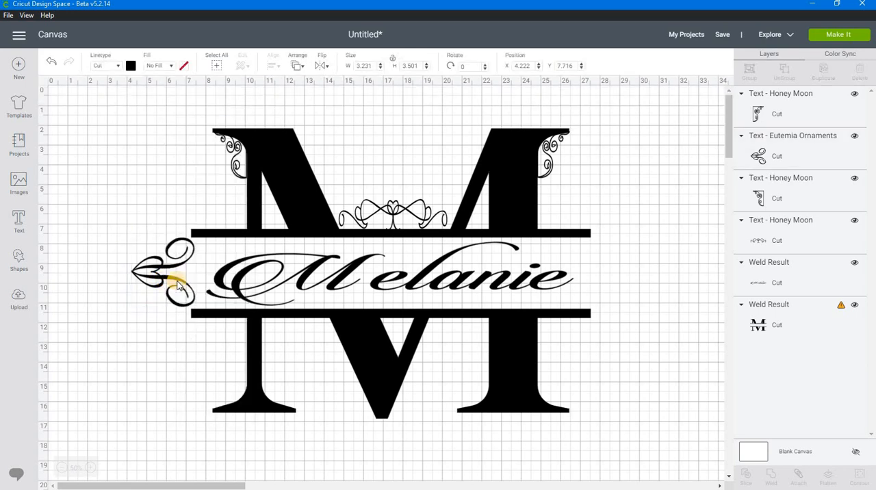
drag(425, 298, 600, 285)
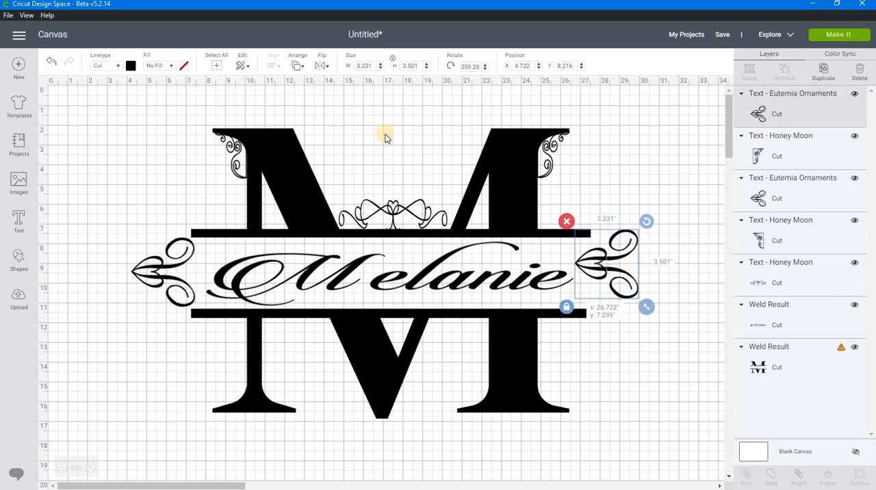
click(316, 65)
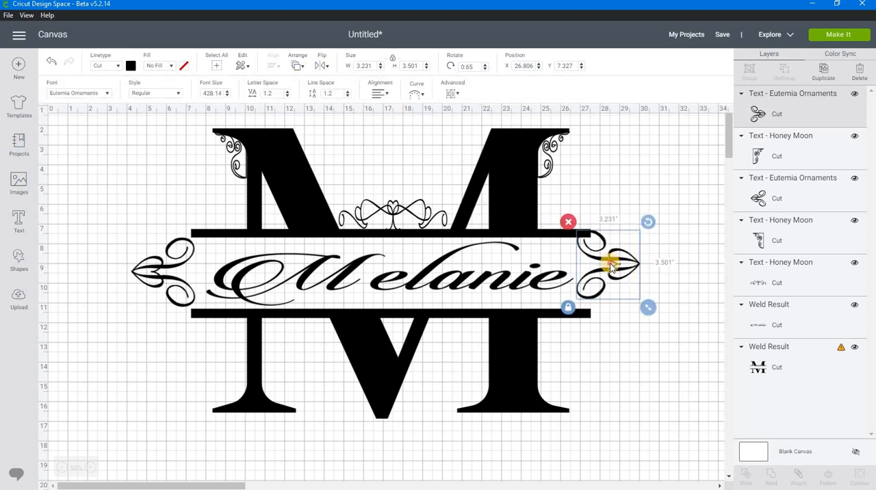
drag(609, 268, 623, 274)
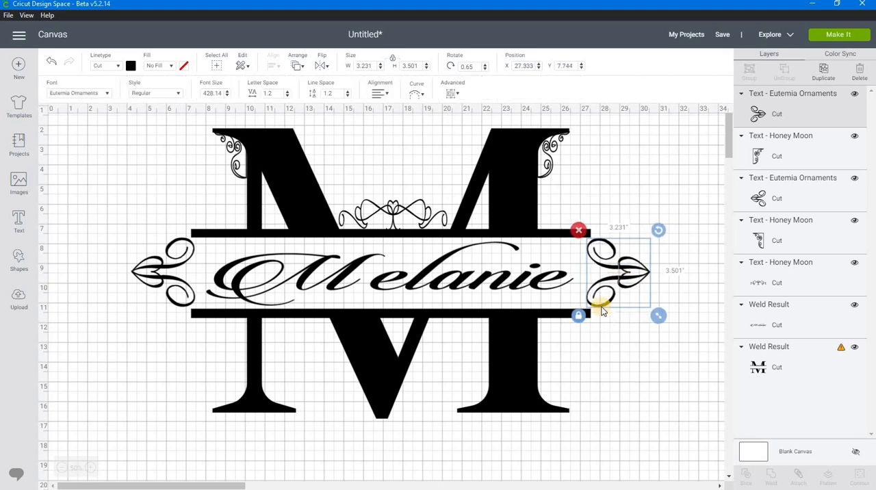
Attach the split M, the script name and all ornaments together as one design.
click(619, 362)
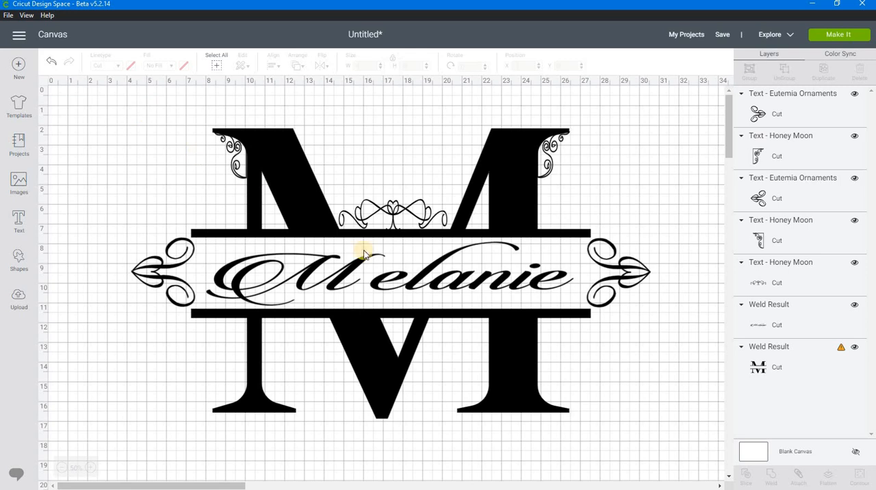
drag(647, 451, 179, 123)
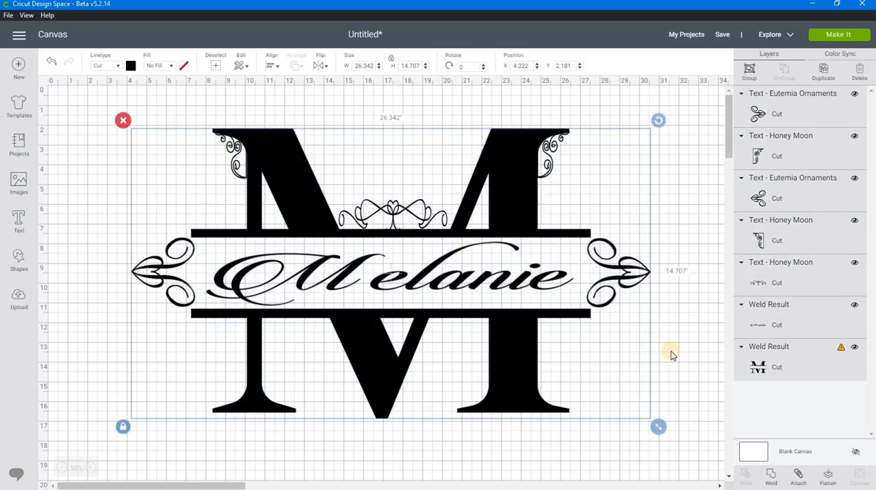
click(798, 477)
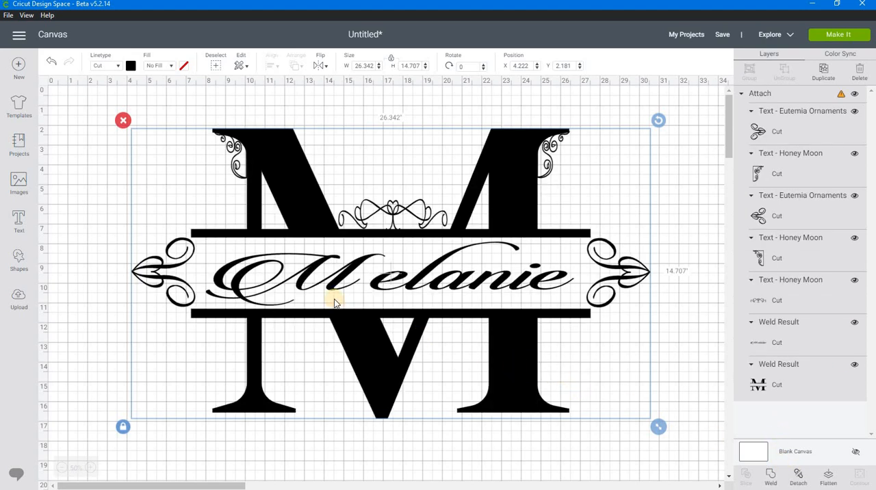
Resize the attached design without locked proportions to about 10.592 by 7.87 inches and move it to about X 0.972, Y 0.458.
mouse_move(394, 277)
mouse_down()
mouse_move(384, 279)
mouse_move(444, 304)
mouse_move(372, 272)
mouse_move(392, 286)
mouse_up()
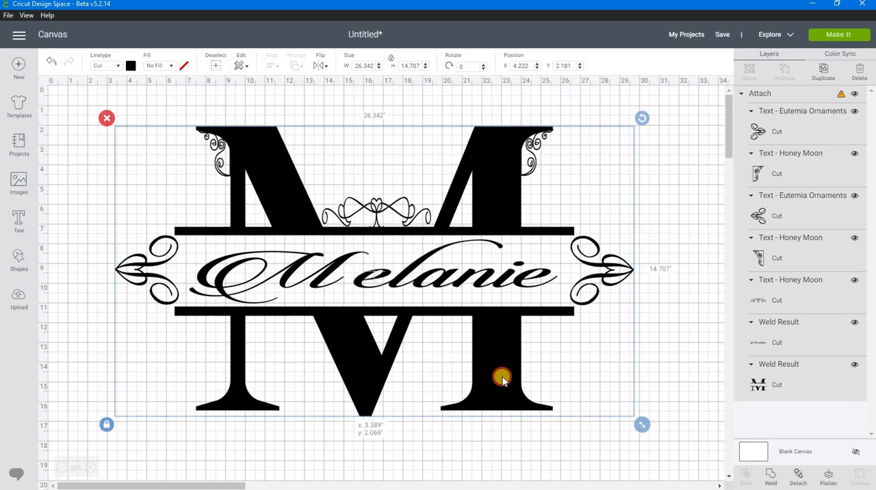
drag(660, 436, 391, 348)
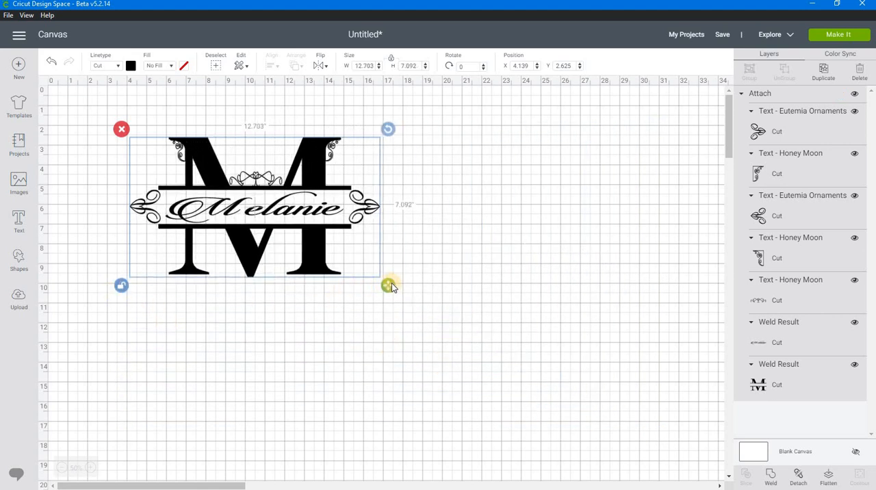
drag(377, 283, 353, 302)
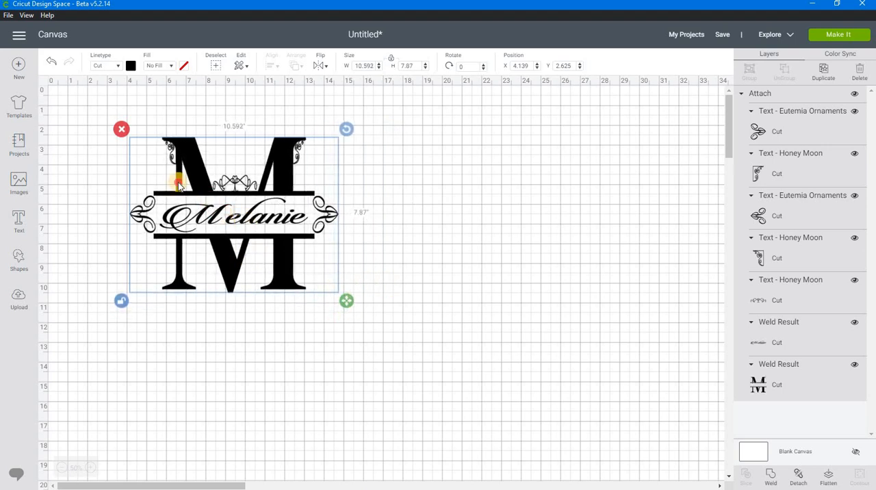
drag(213, 204, 150, 161)
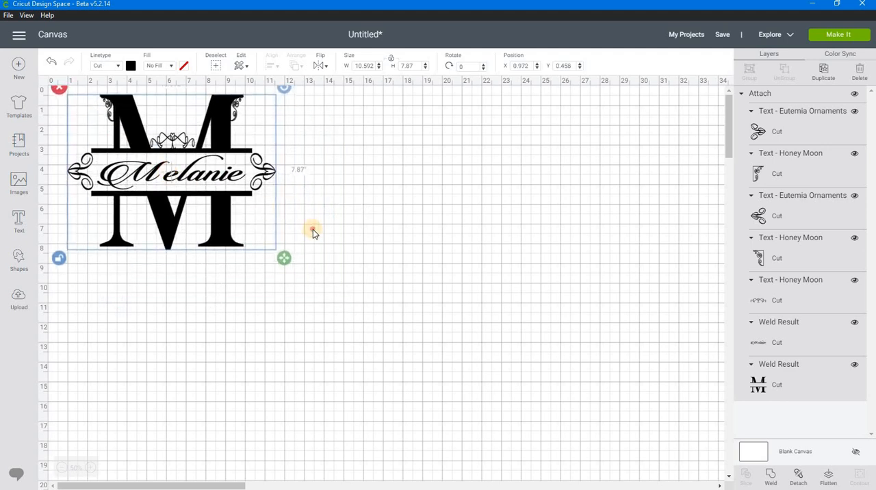
click(322, 276)
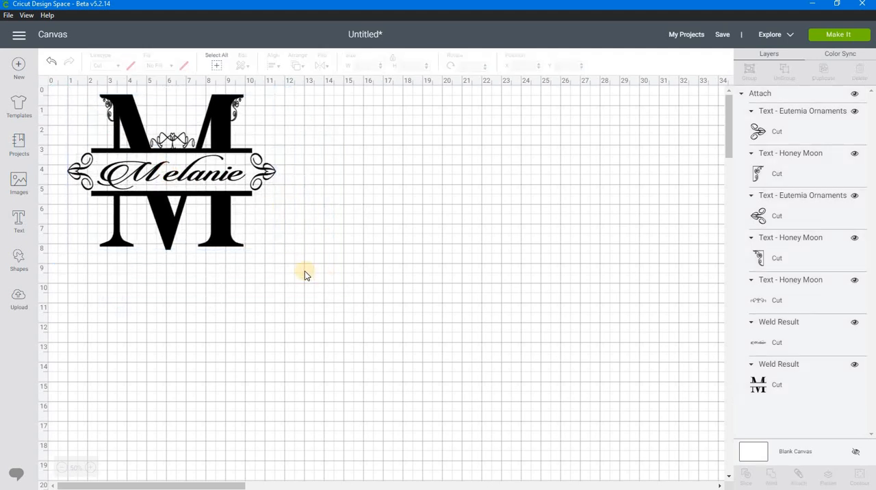
Preview the design on the 12 by 12 inch cutting mat, try repositioning it there, and return to the canvas.
click(841, 34)
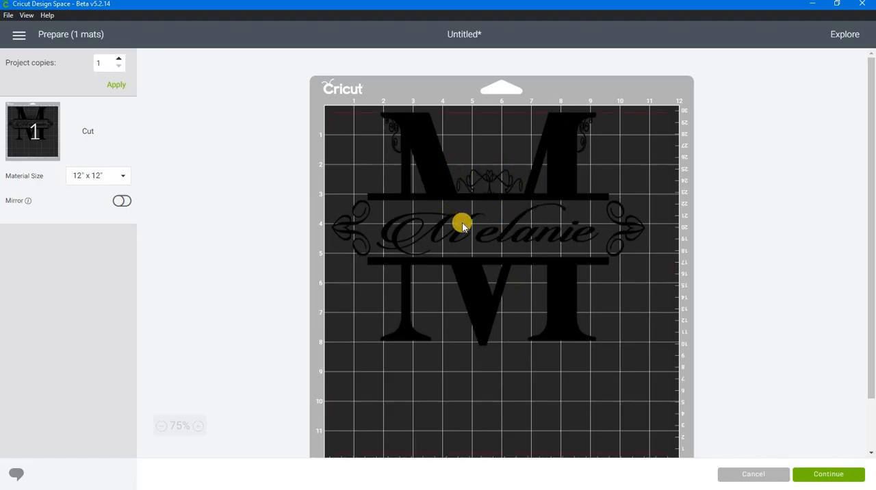
click(482, 230)
drag(482, 230, 490, 251)
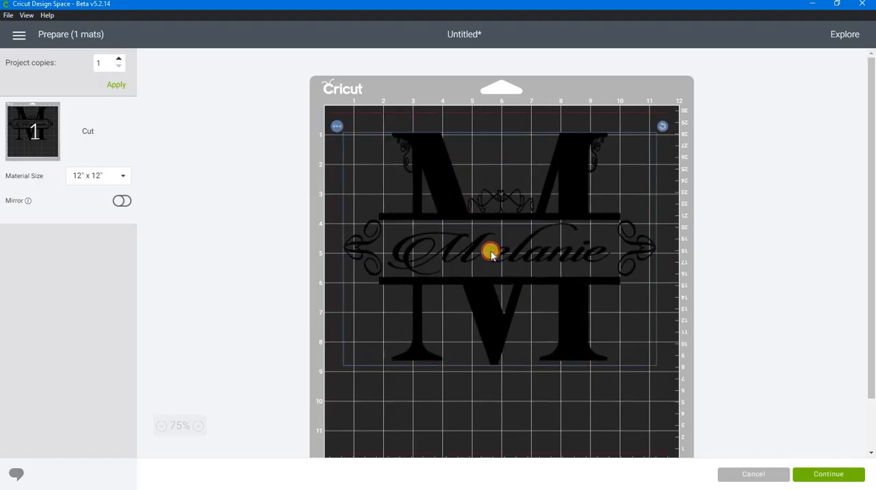
drag(489, 299, 480, 238)
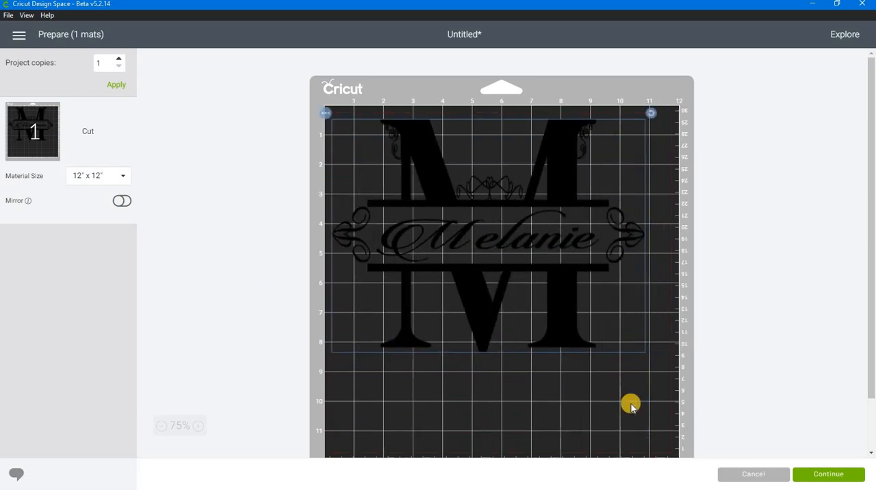
click(736, 469)
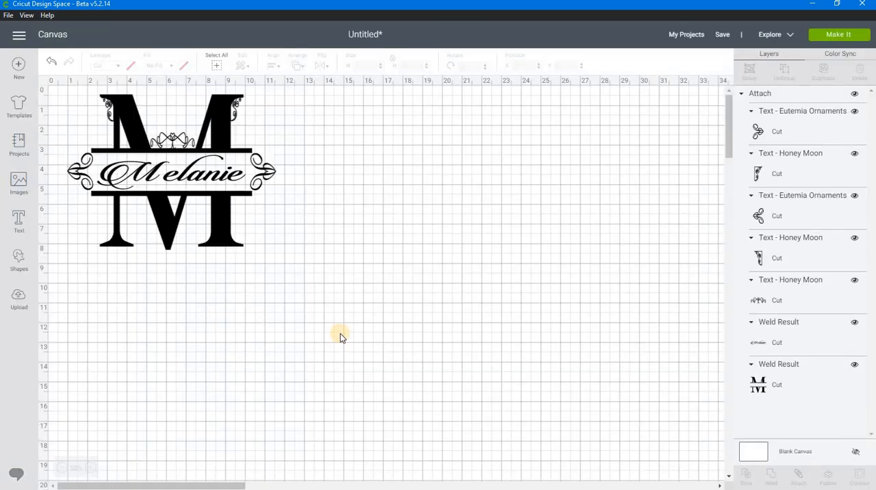